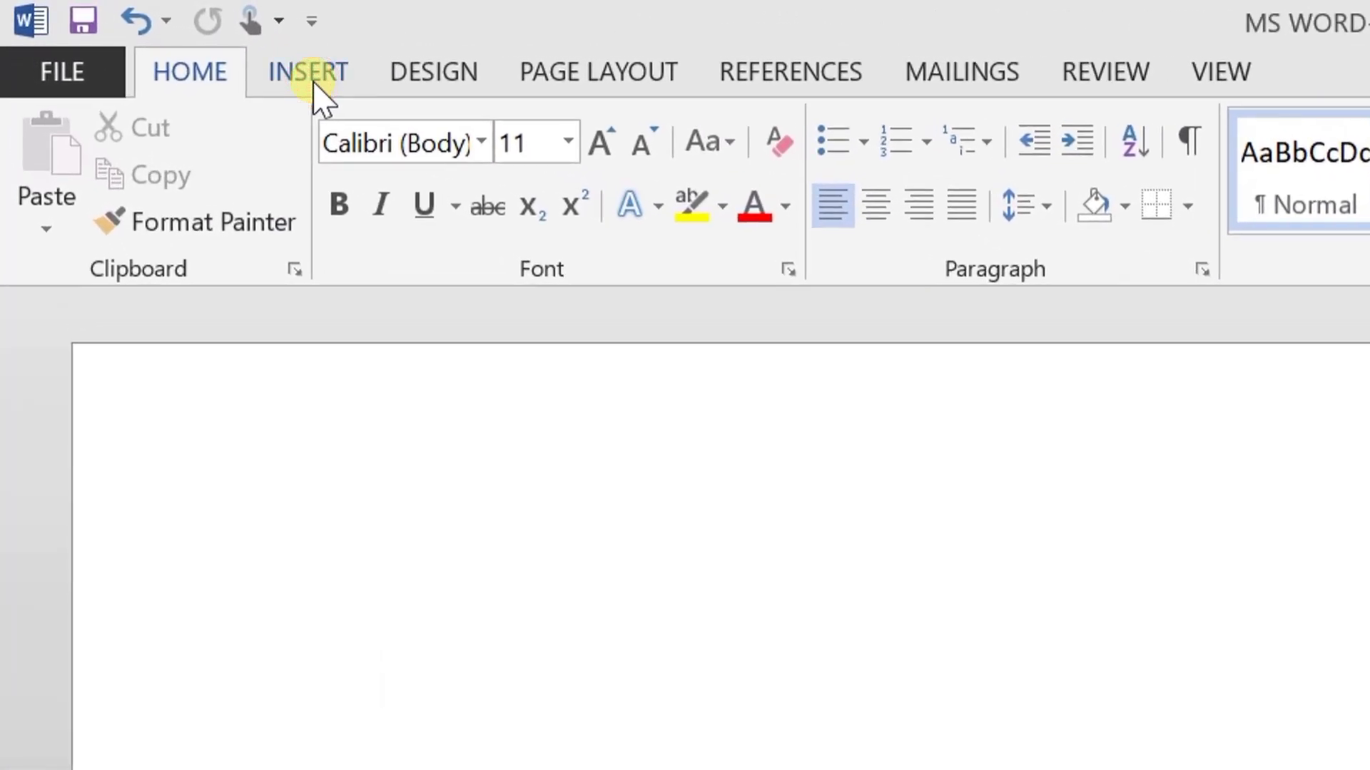
# Insert the 'travel' photo from the Pictures folder into the document.
pyautogui.click(314, 86)
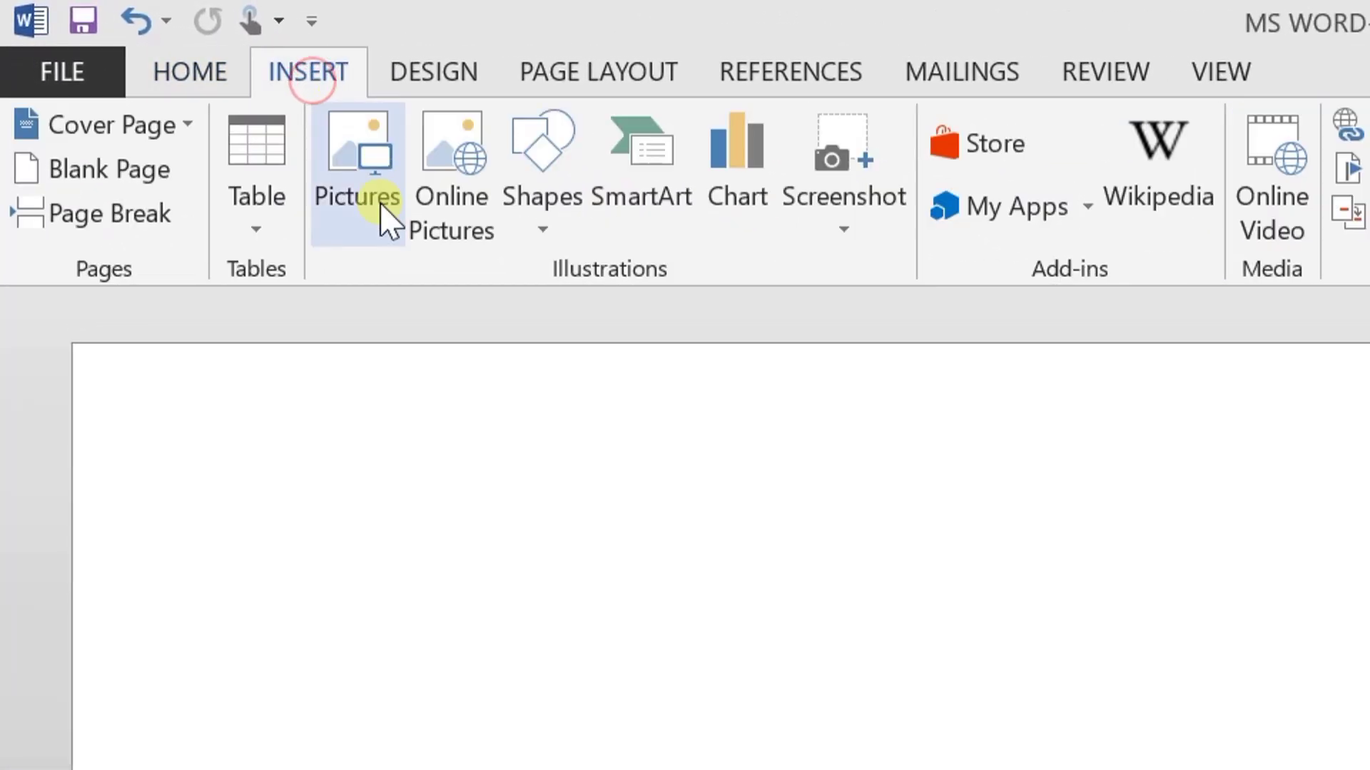
pyautogui.click(364, 235)
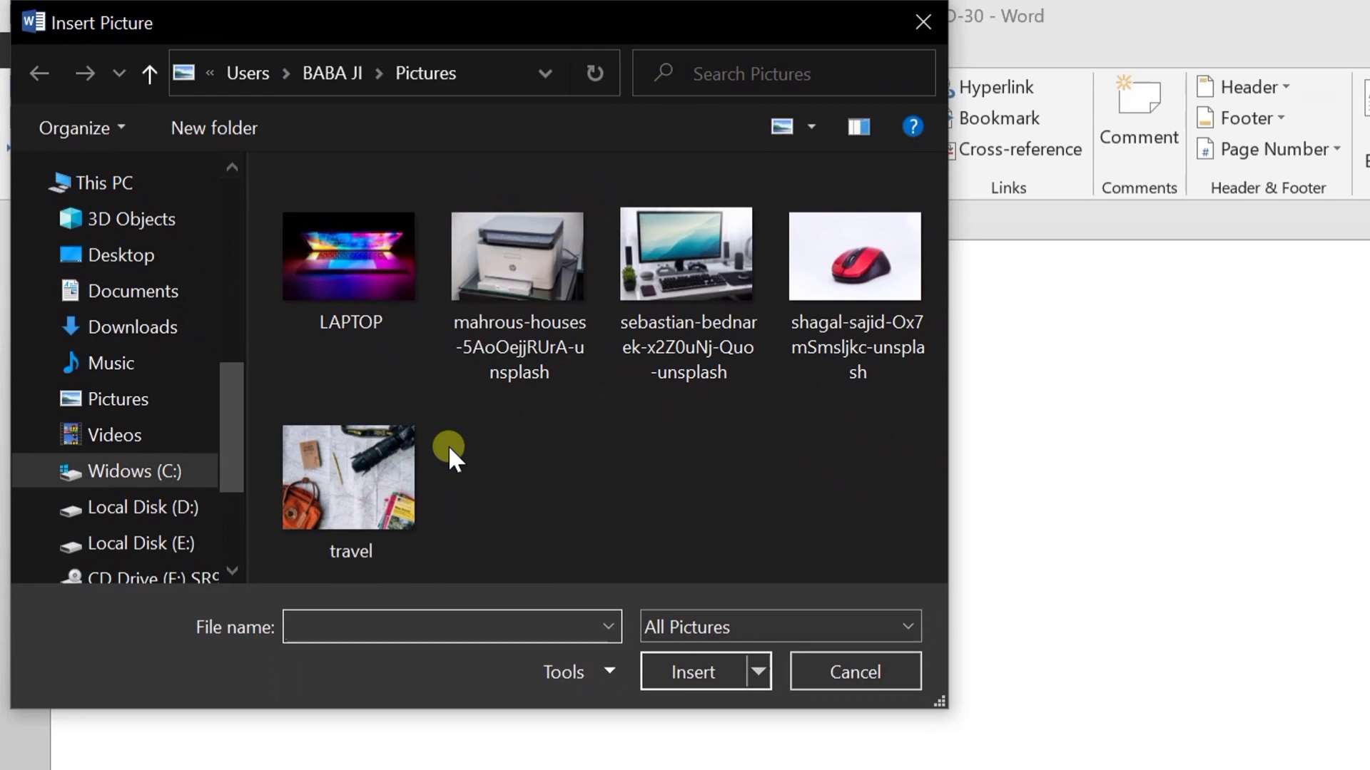
pyautogui.click(382, 497)
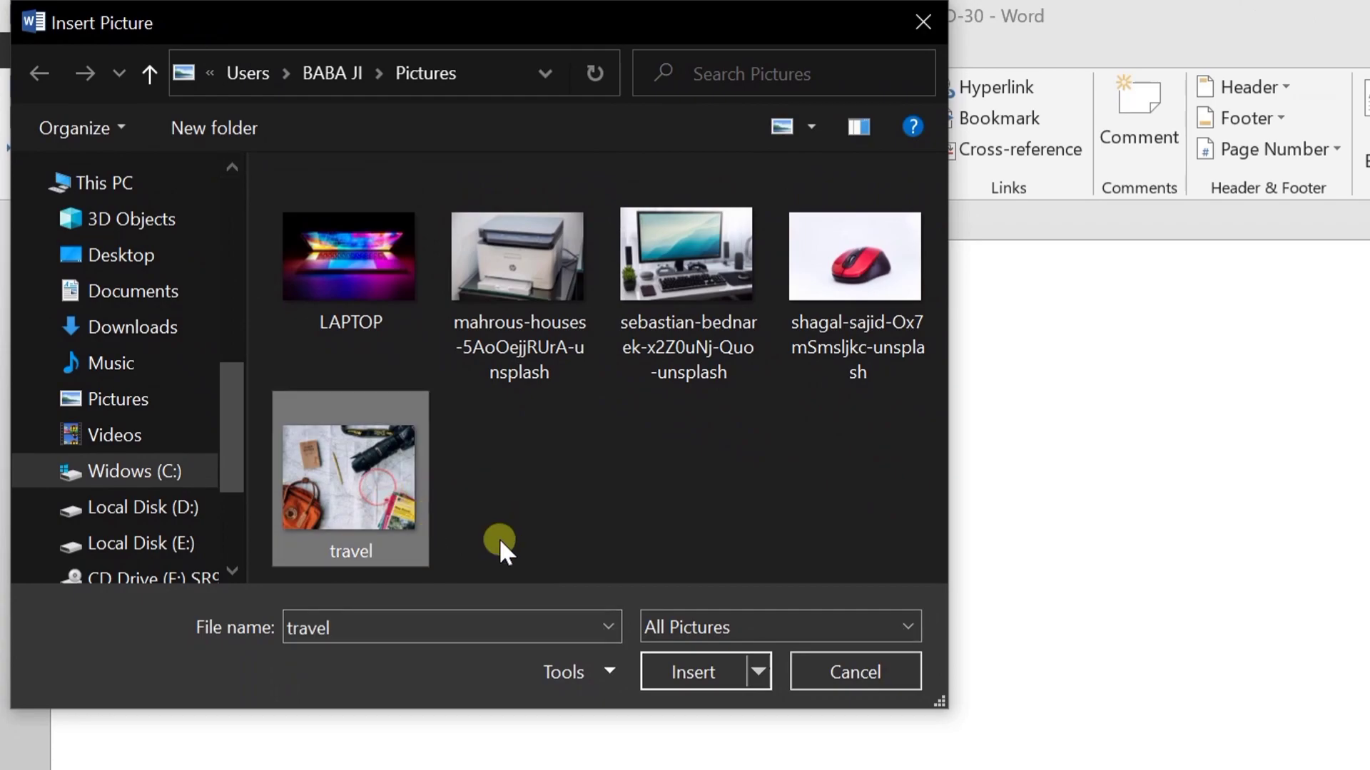
pyautogui.click(676, 664)
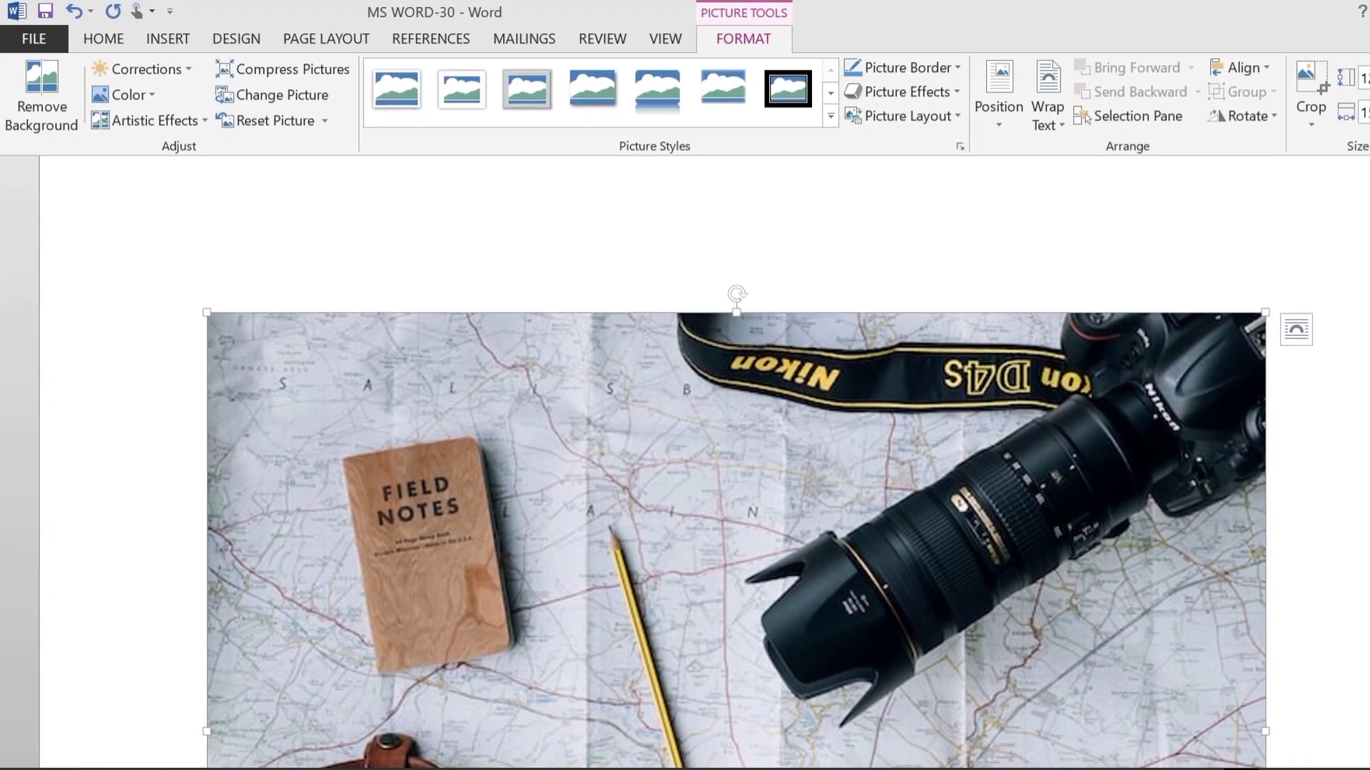
# Shrink the travel photo by its corner to about 7.33 cm tall by 9.27 cm wide.
pyautogui.scroll(-3, 1043, 642)
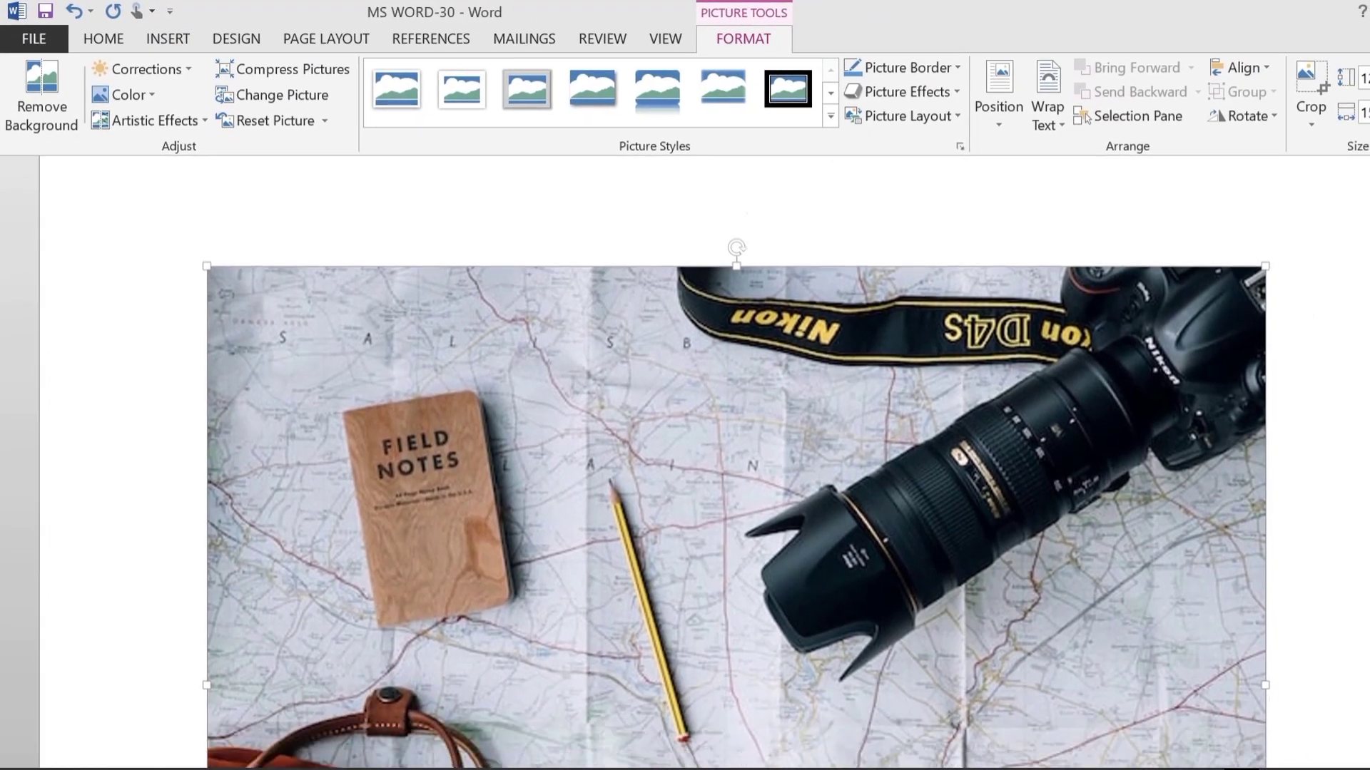
pyautogui.scroll(-5, 1043, 642)
pyautogui.scroll(-3, 1043, 642)
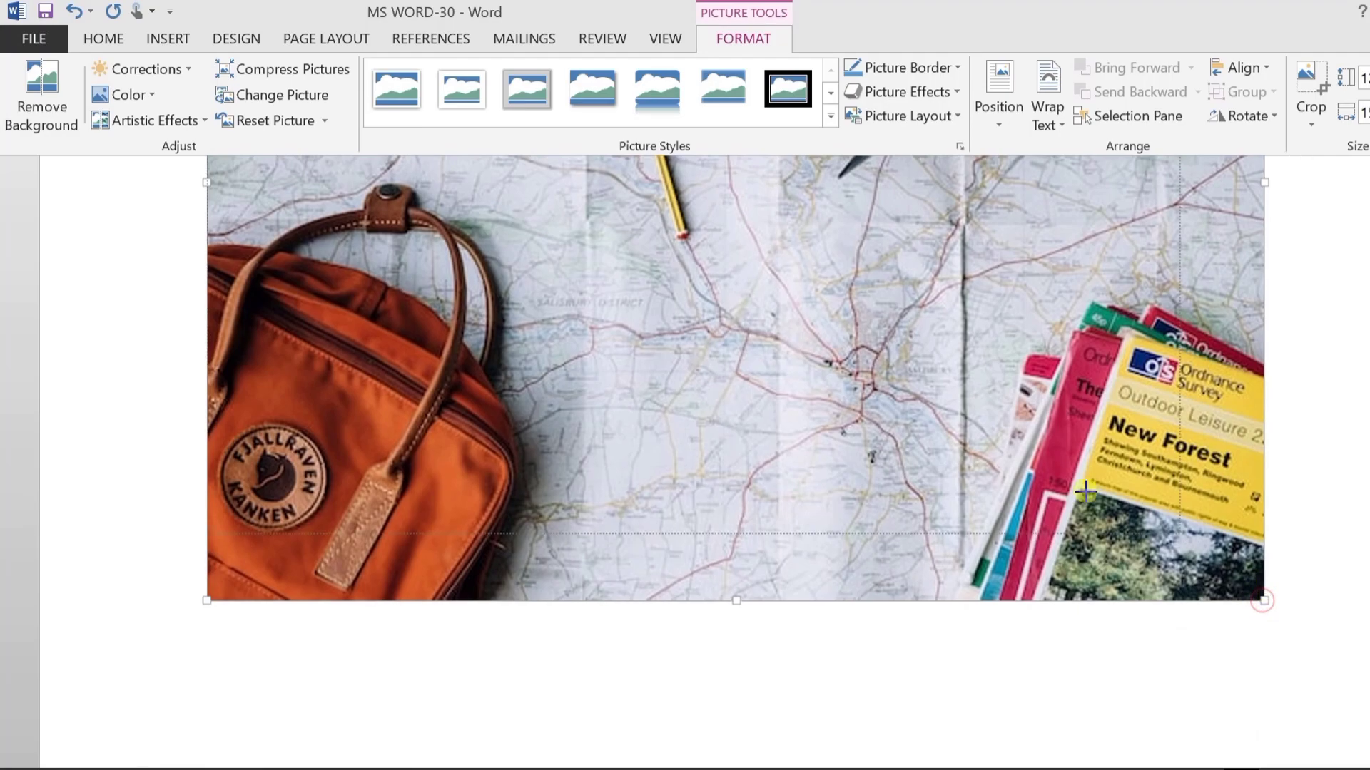
pyautogui.moveTo(1262, 602); pyautogui.dragTo(913, 323)
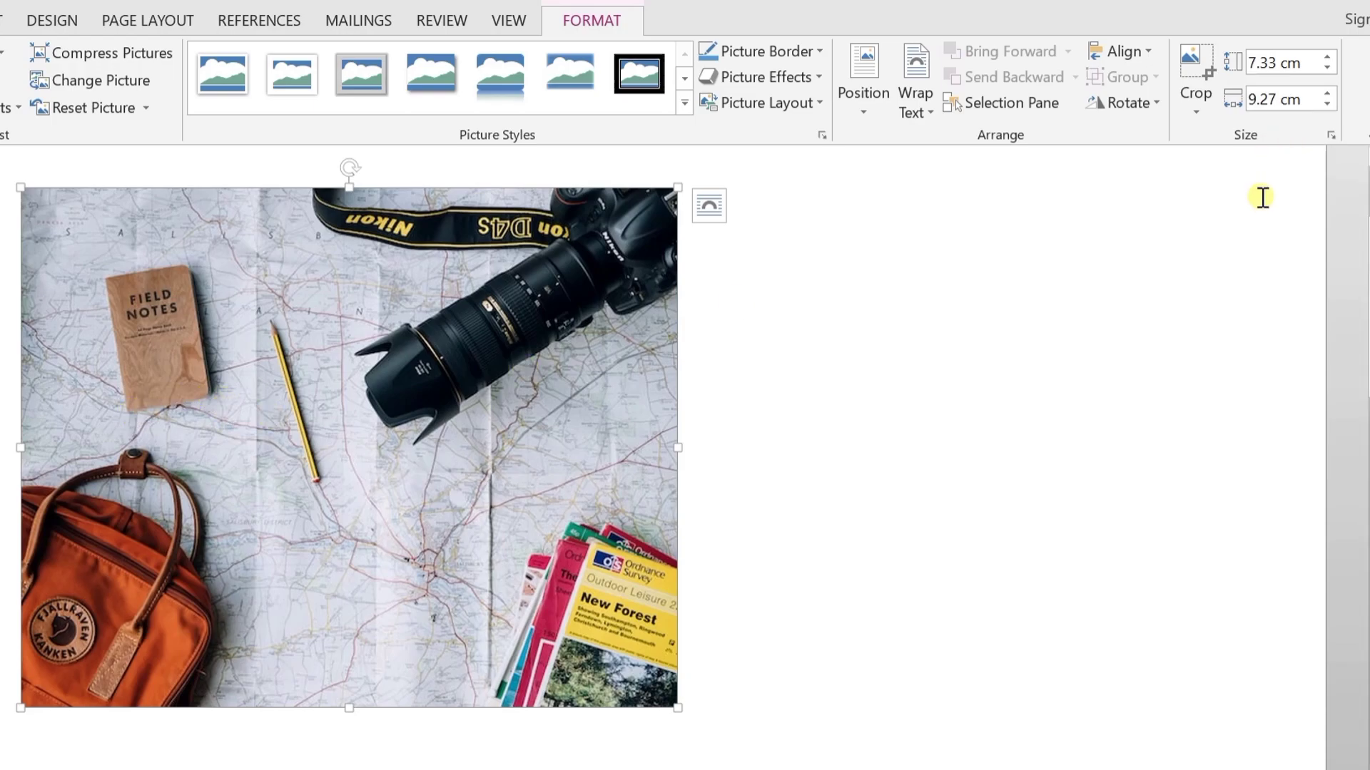
# Crop the photo to a 3.39 × 3.14 cm top-left area around the FIELD NOTES notebook.
pyautogui.click(1204, 73)
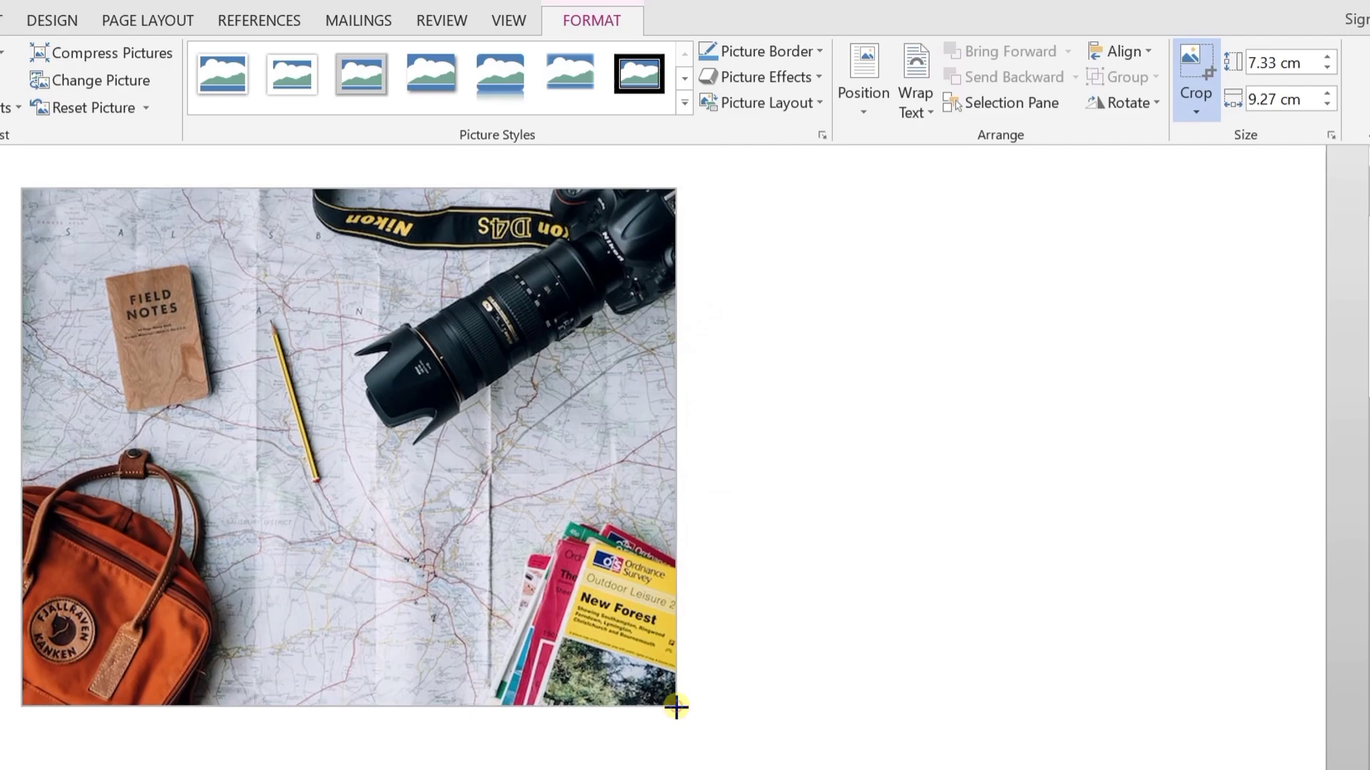
pyautogui.moveTo(674, 705); pyautogui.dragTo(243, 427)
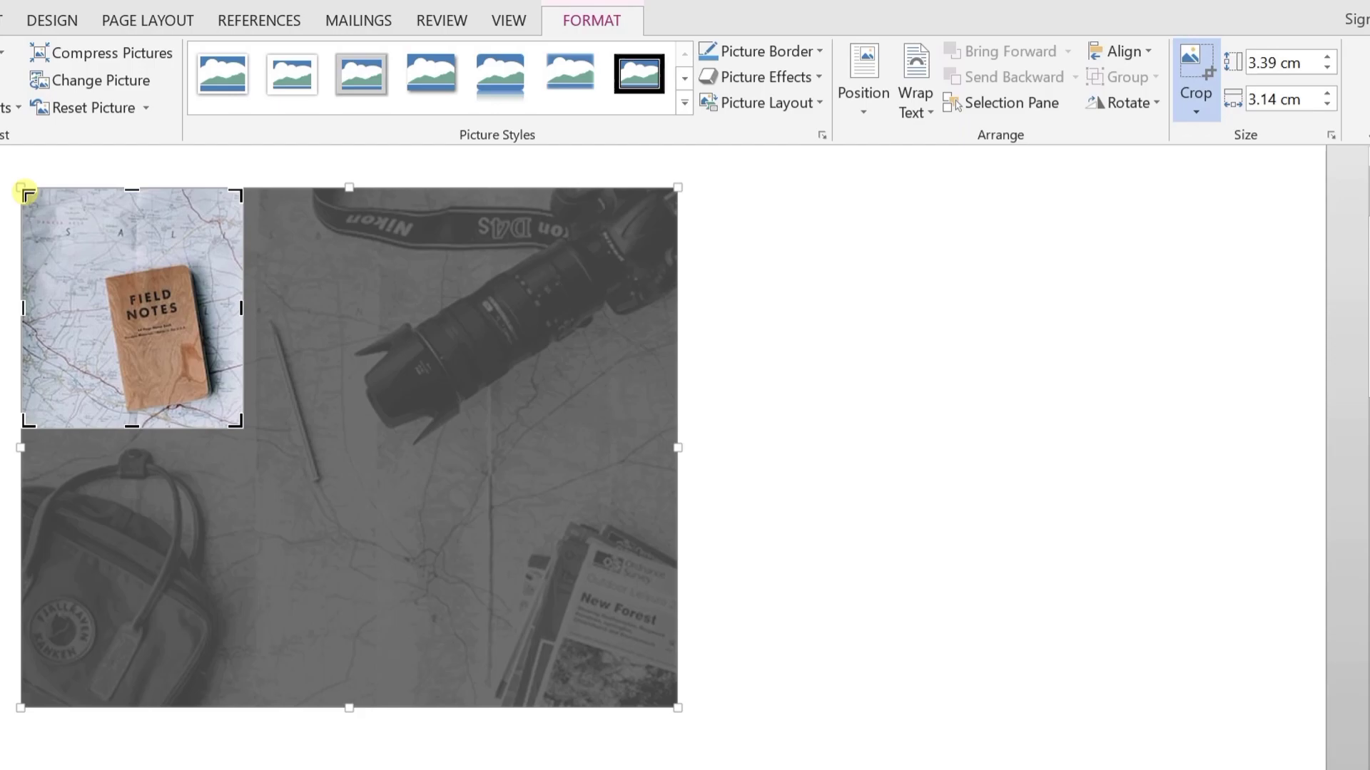
pyautogui.moveTo(27, 193); pyautogui.dragTo(77, 236)
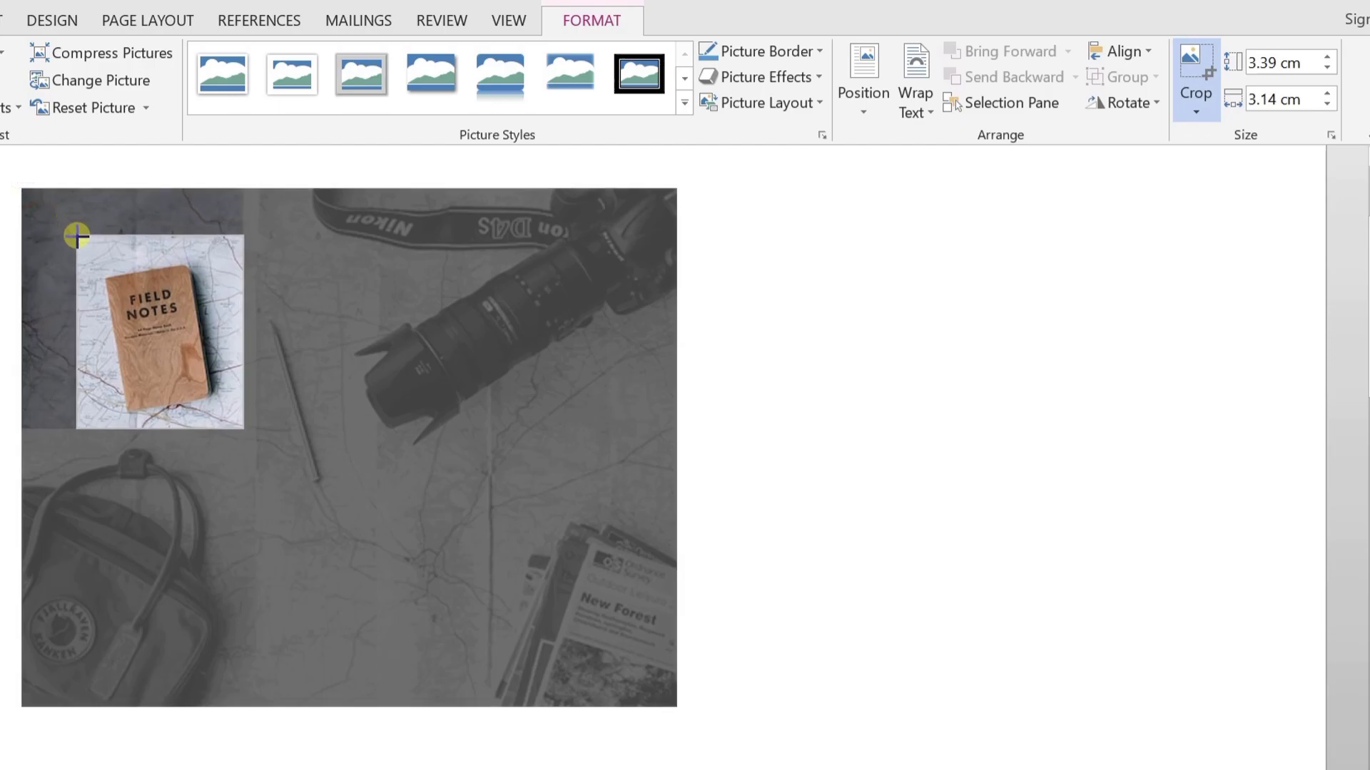
pyautogui.moveTo(77, 236); pyautogui.dragTo(77, 236)
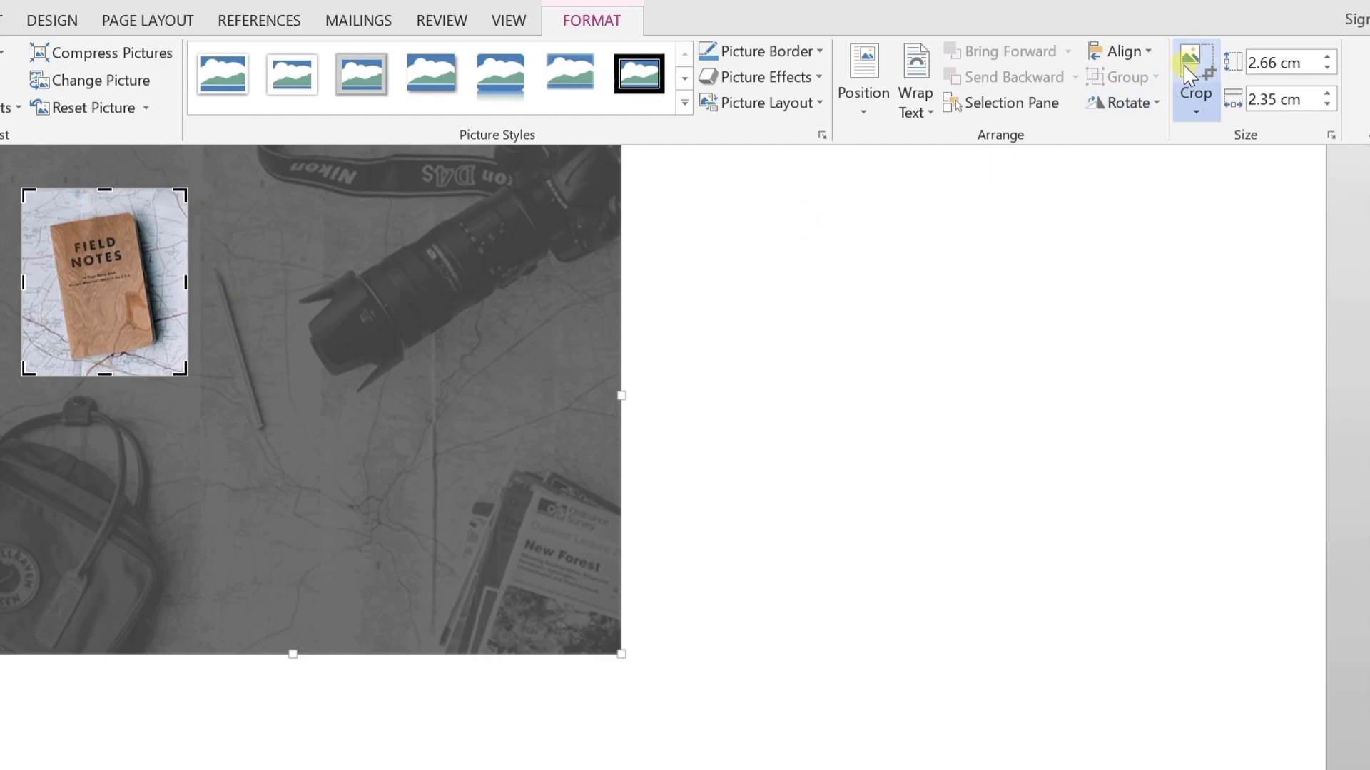
pyautogui.click(326, 397)
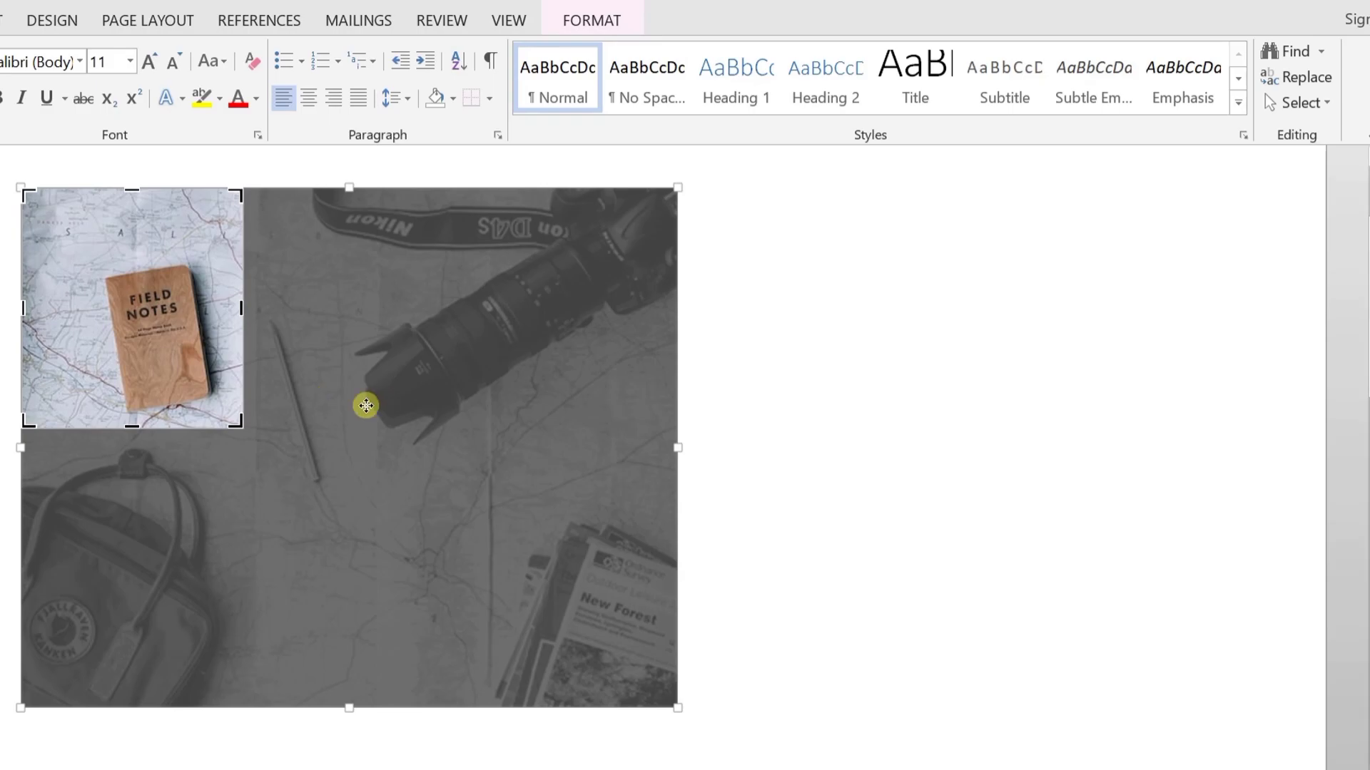
pyautogui.click(614, 17)
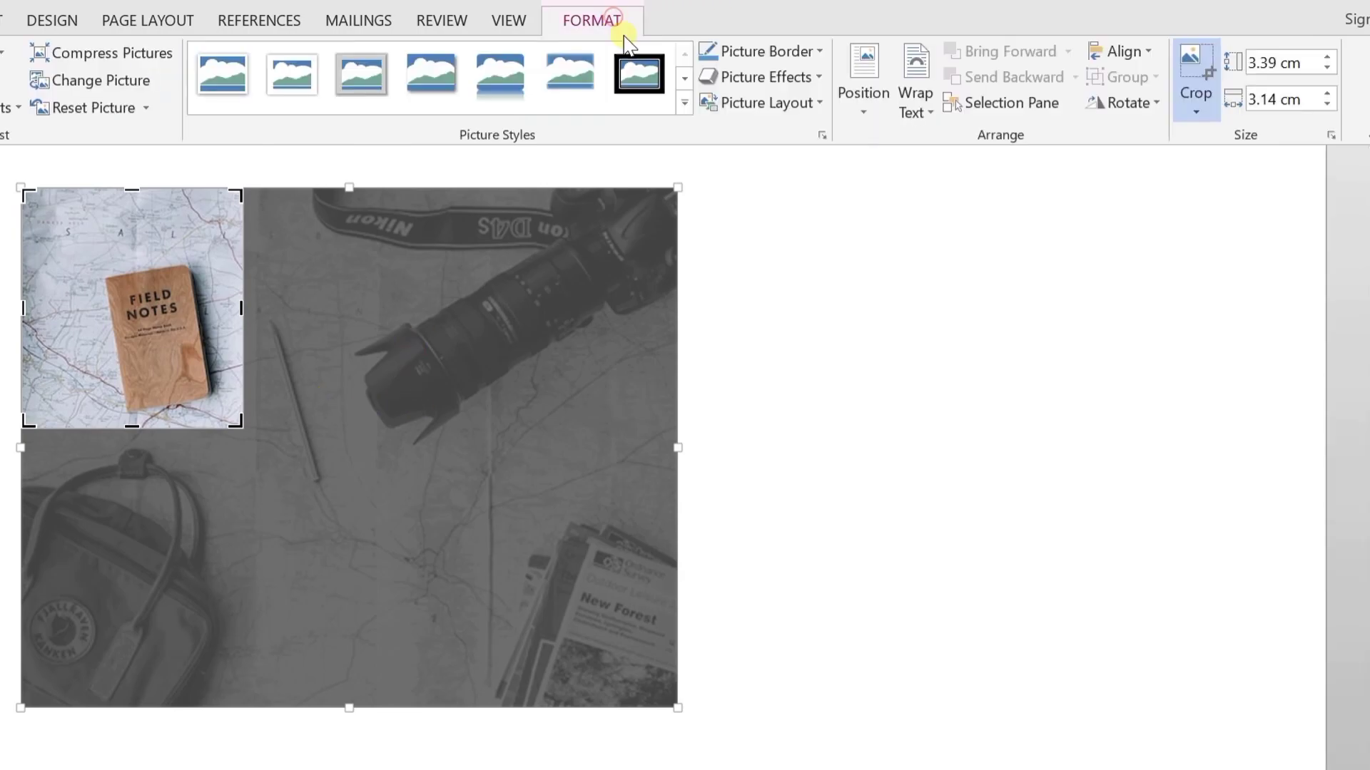
# Try a heart-shaped crop on the notebook picture, then undo it.
pyautogui.click(1196, 109)
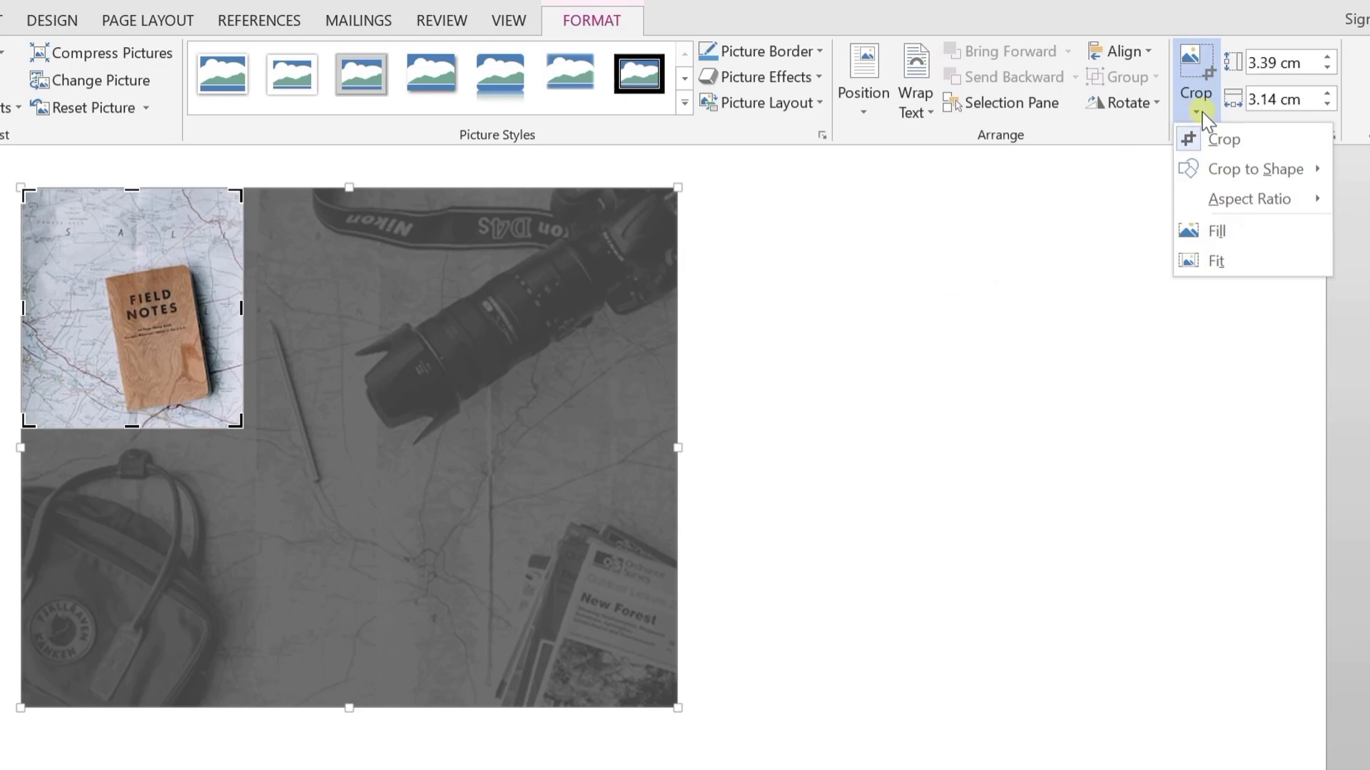
pyautogui.click(1192, 118)
pyautogui.moveTo(1254, 169)
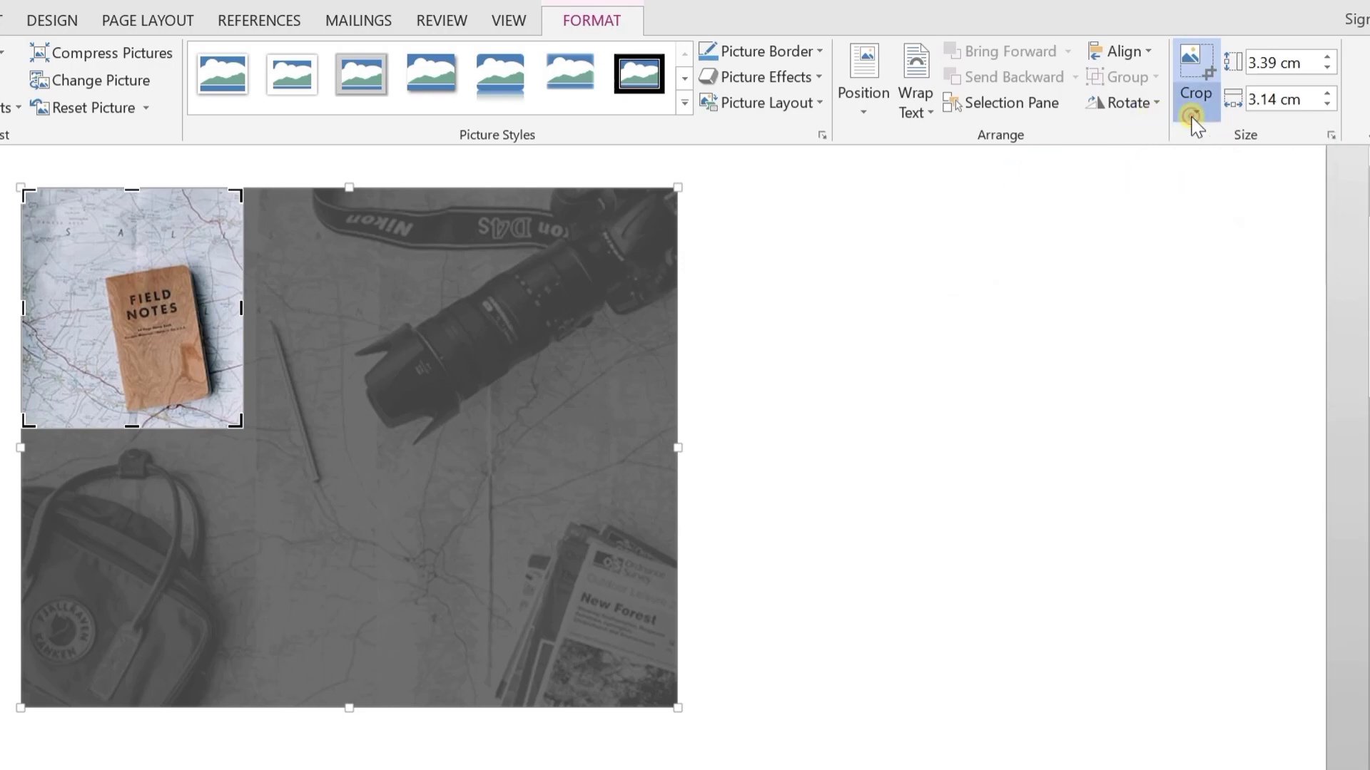
pyautogui.click(1193, 118)
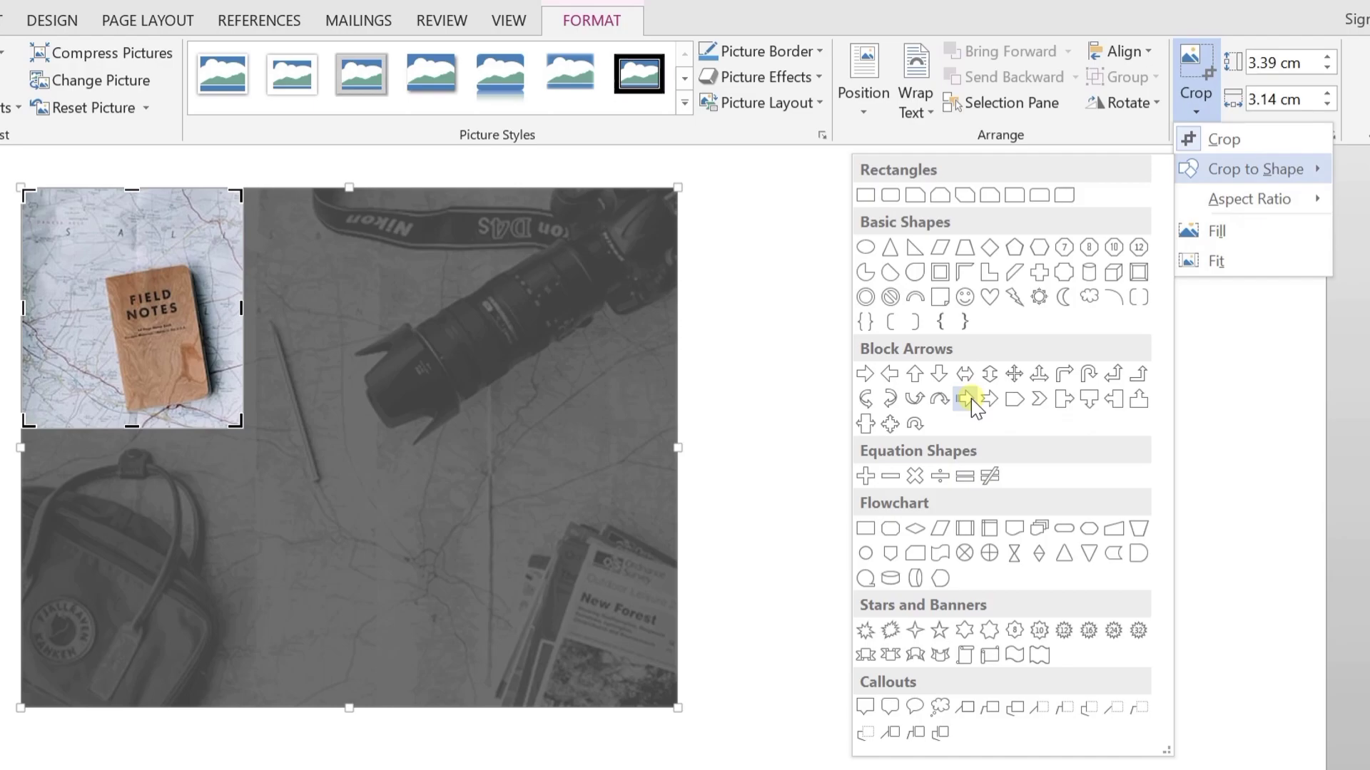
pyautogui.click(990, 297)
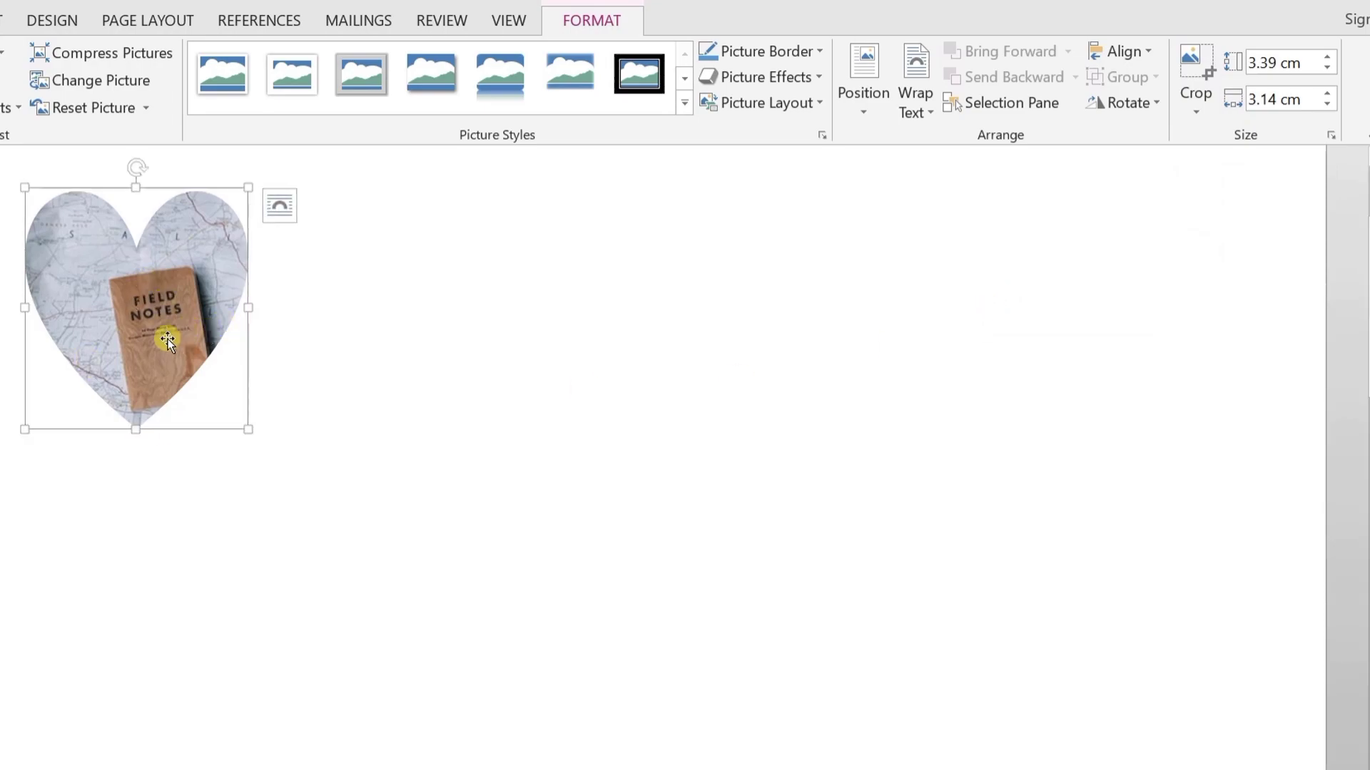
pyautogui.hotkey('ctrl', 'z')
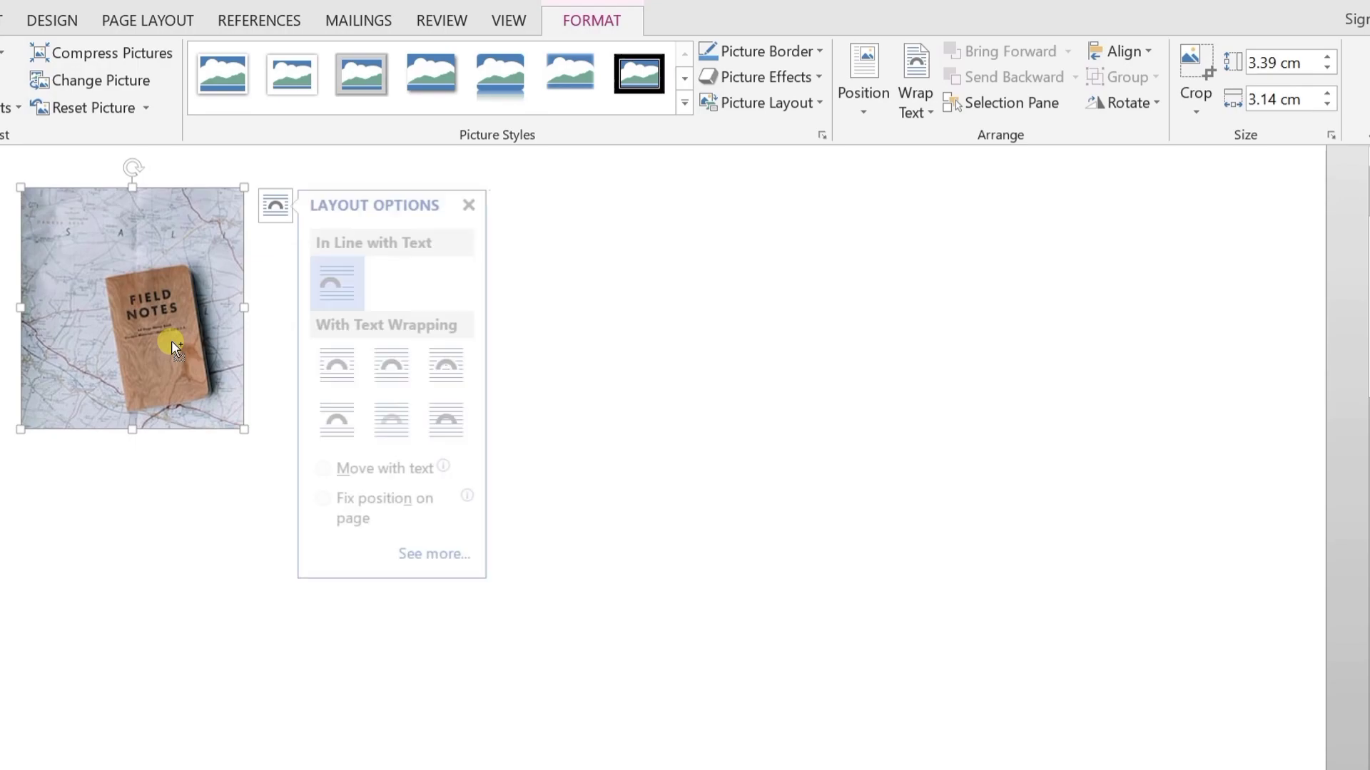
# Apply a 12-point star crop shape, bringing back the full photo at 7.33 × 9.27 cm.
pyautogui.click(1196, 111)
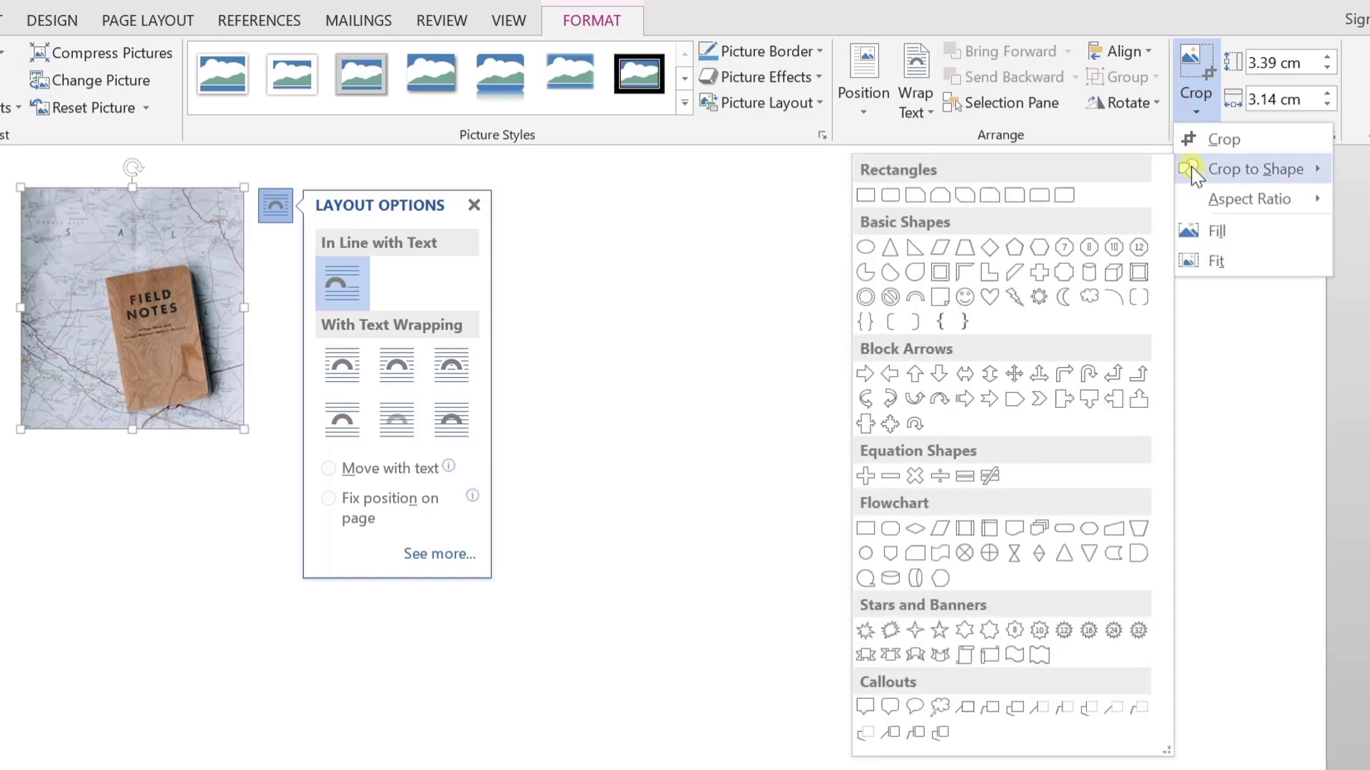
pyautogui.moveTo(1255, 169)
pyautogui.click(1063, 631)
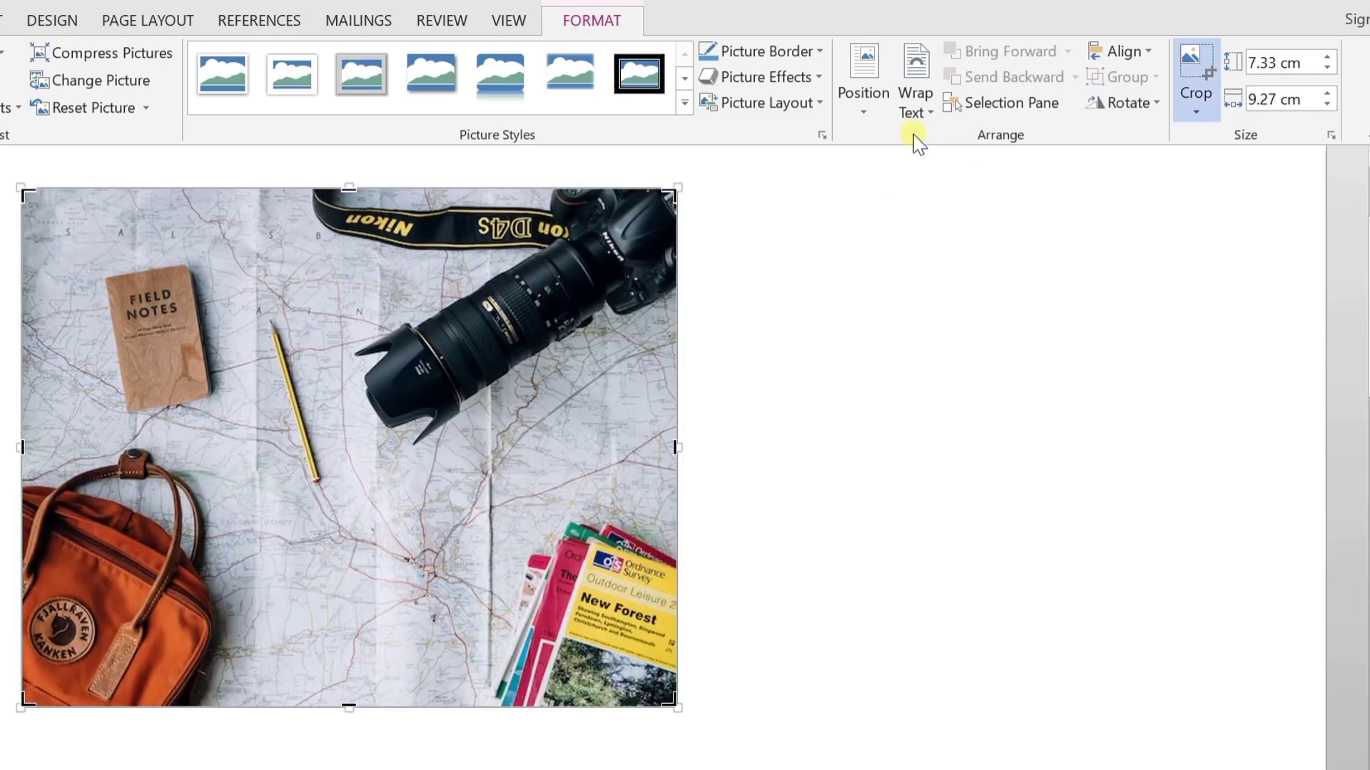
# Crop the photo to a 2:3 portrait ratio, 7.33 cm tall by 4.88 cm wide.
pyautogui.click(1196, 113)
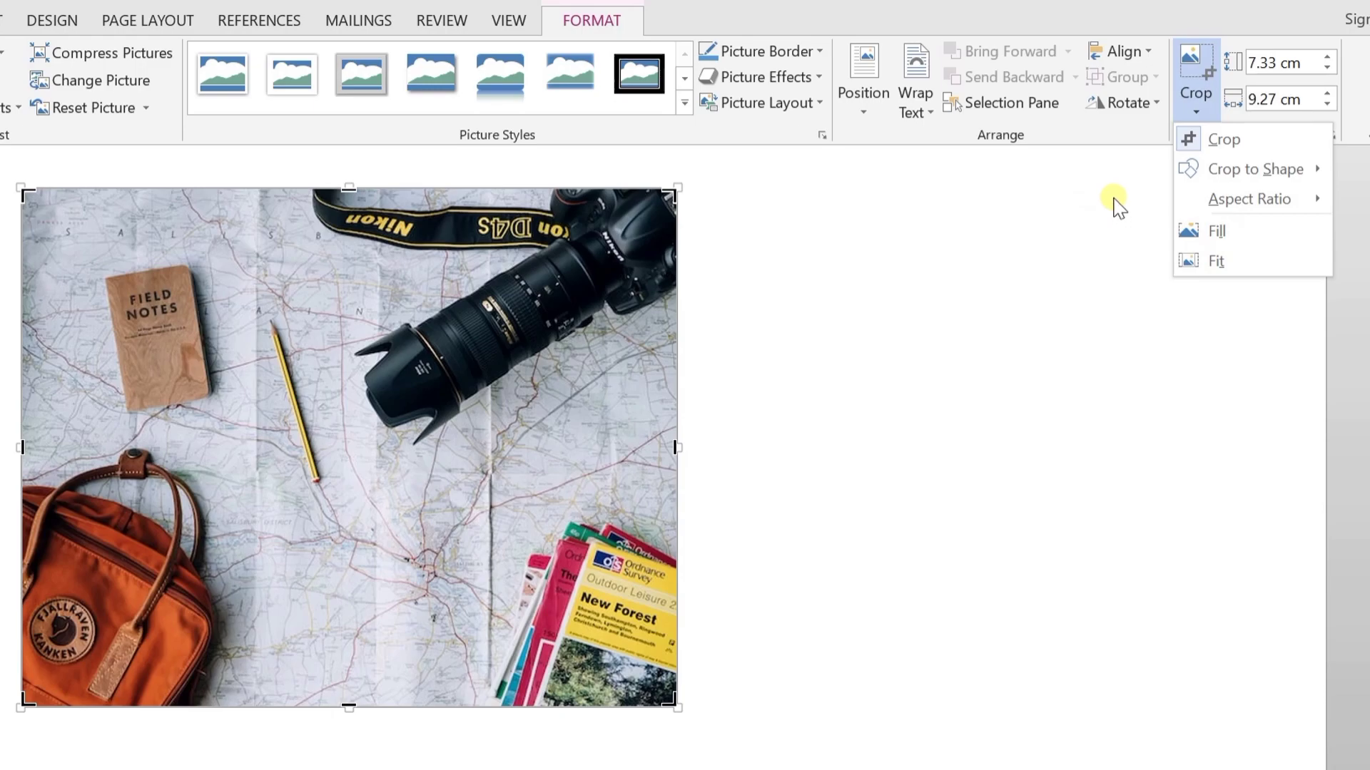
pyautogui.moveTo(1249, 199)
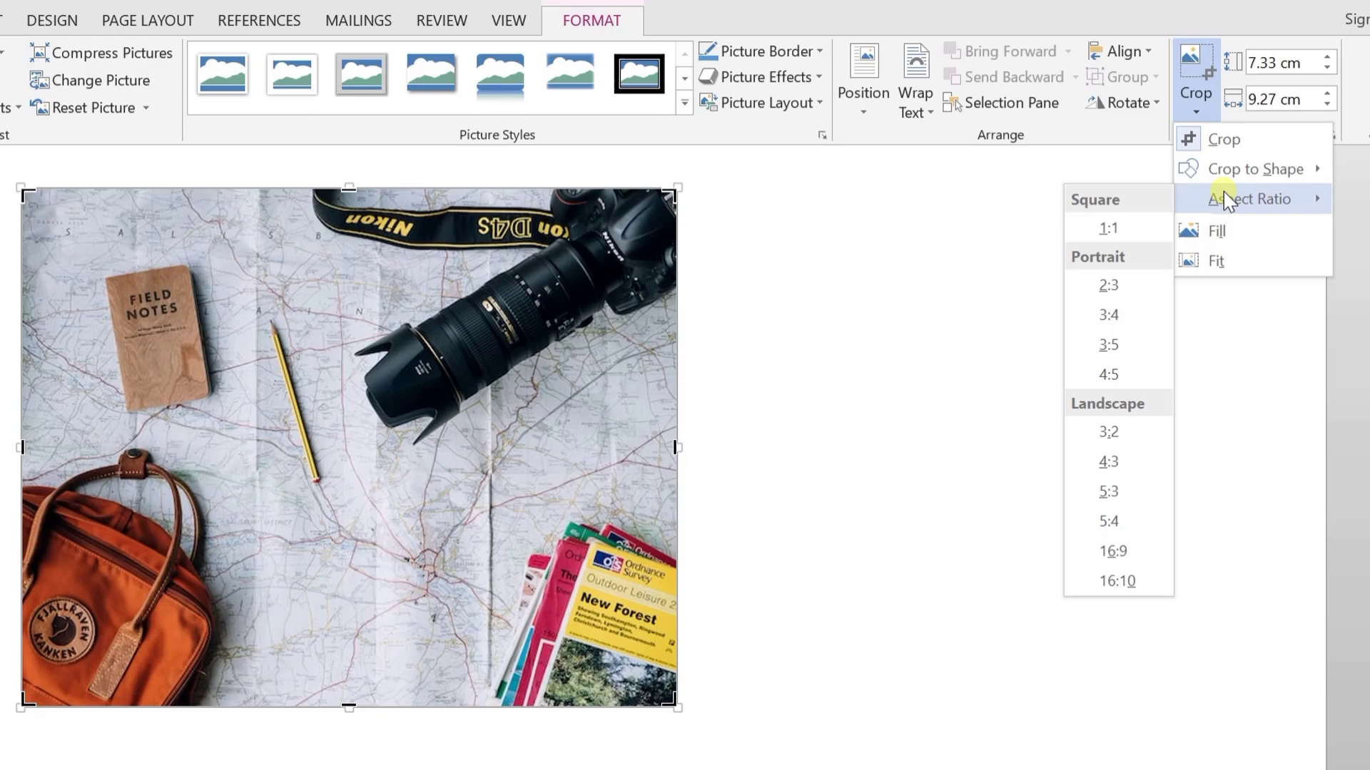
pyautogui.click(1121, 283)
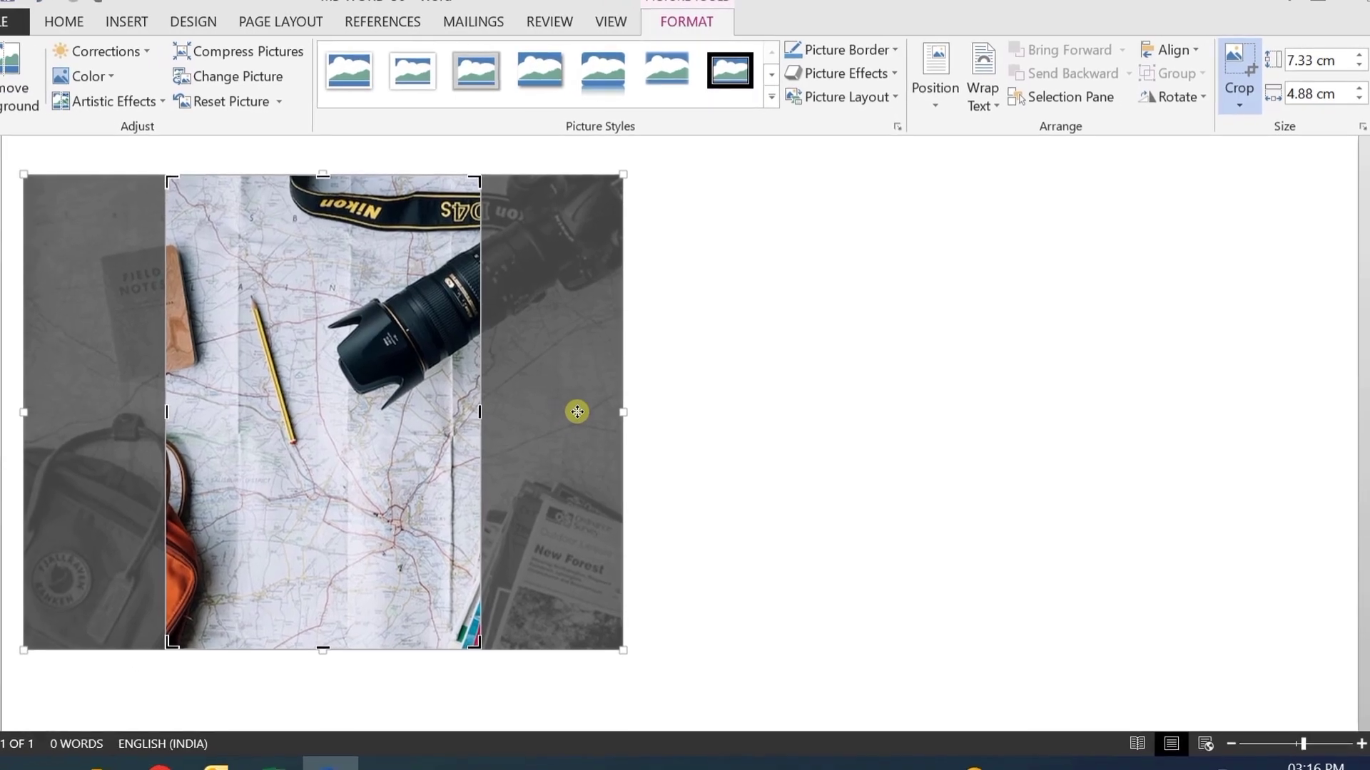
pyautogui.click(1252, 109)
pyautogui.click(1266, 185)
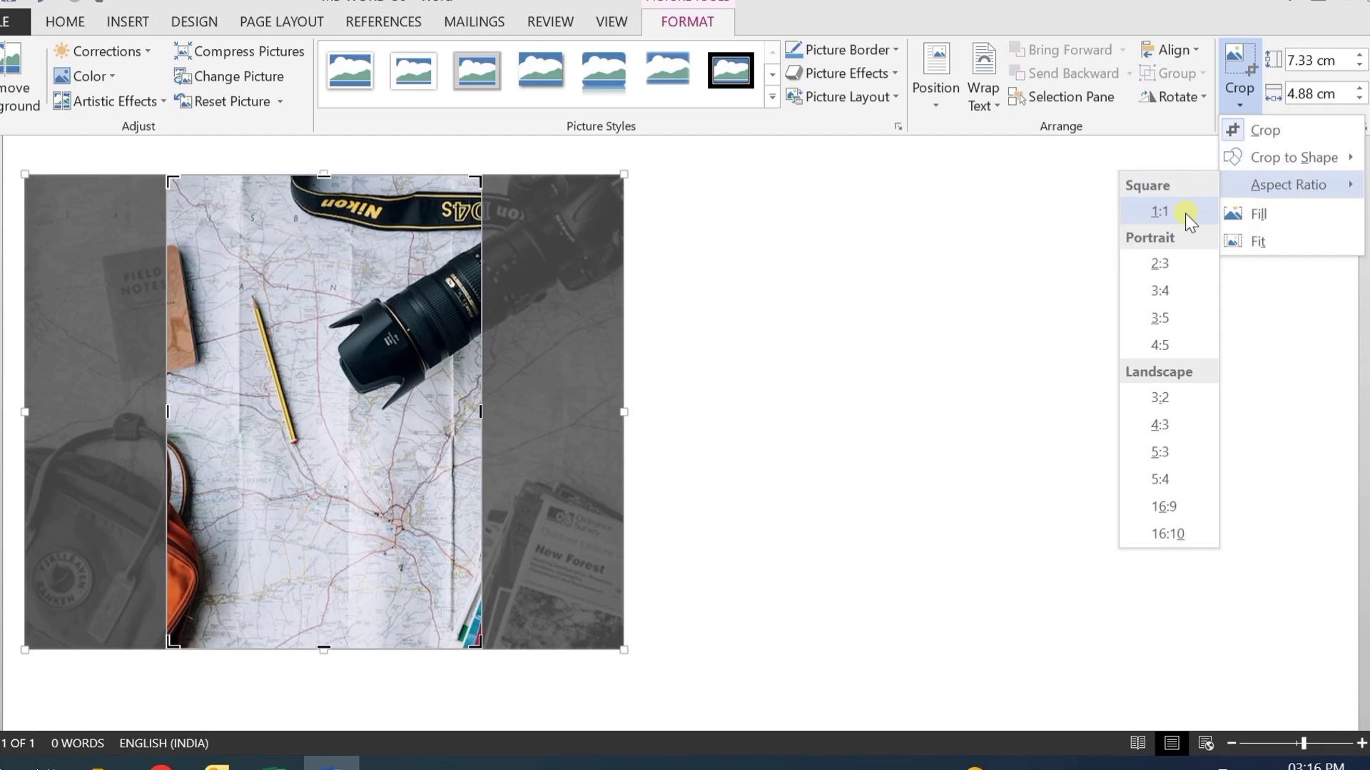
# Apply a 1:1 square crop of 4.88 × 4.88 cm showing the pencil, lens and map.
pyautogui.click(1184, 213)
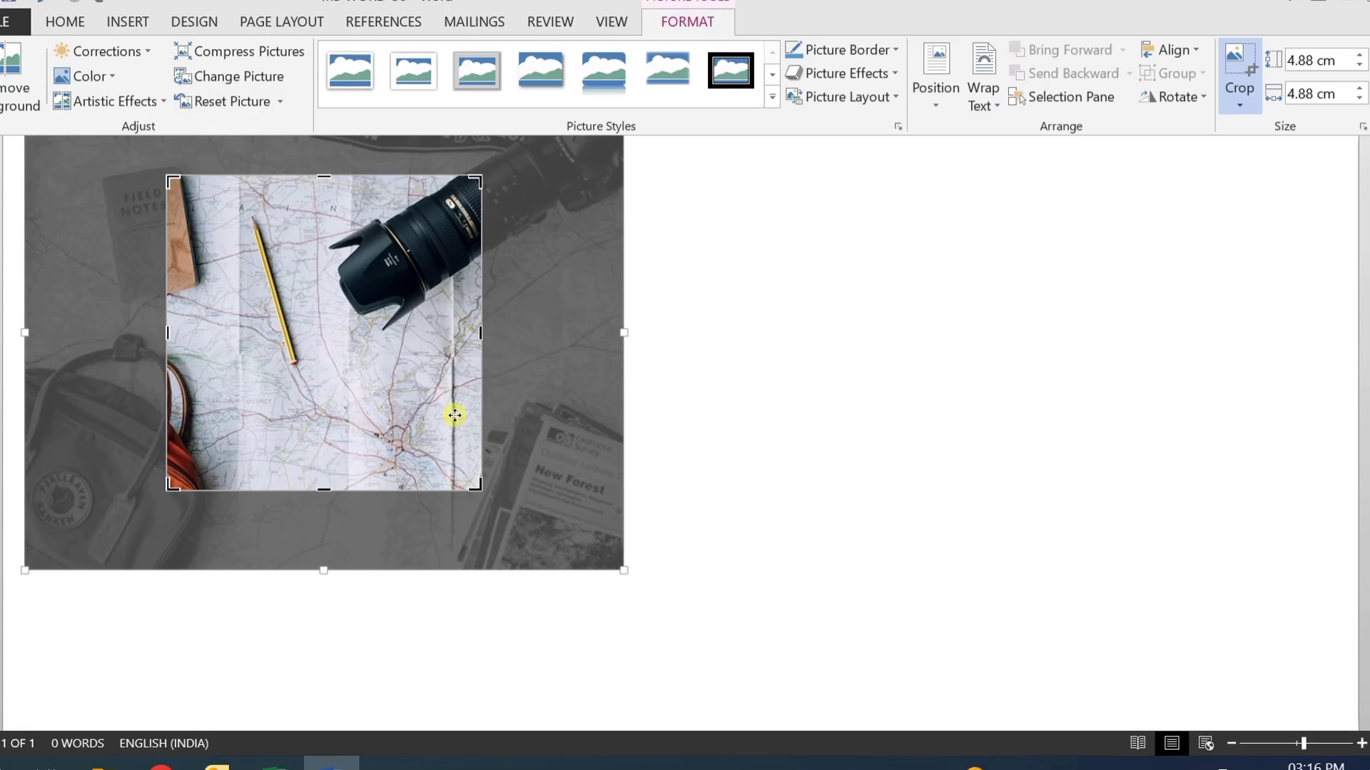
pyautogui.press('Escape')
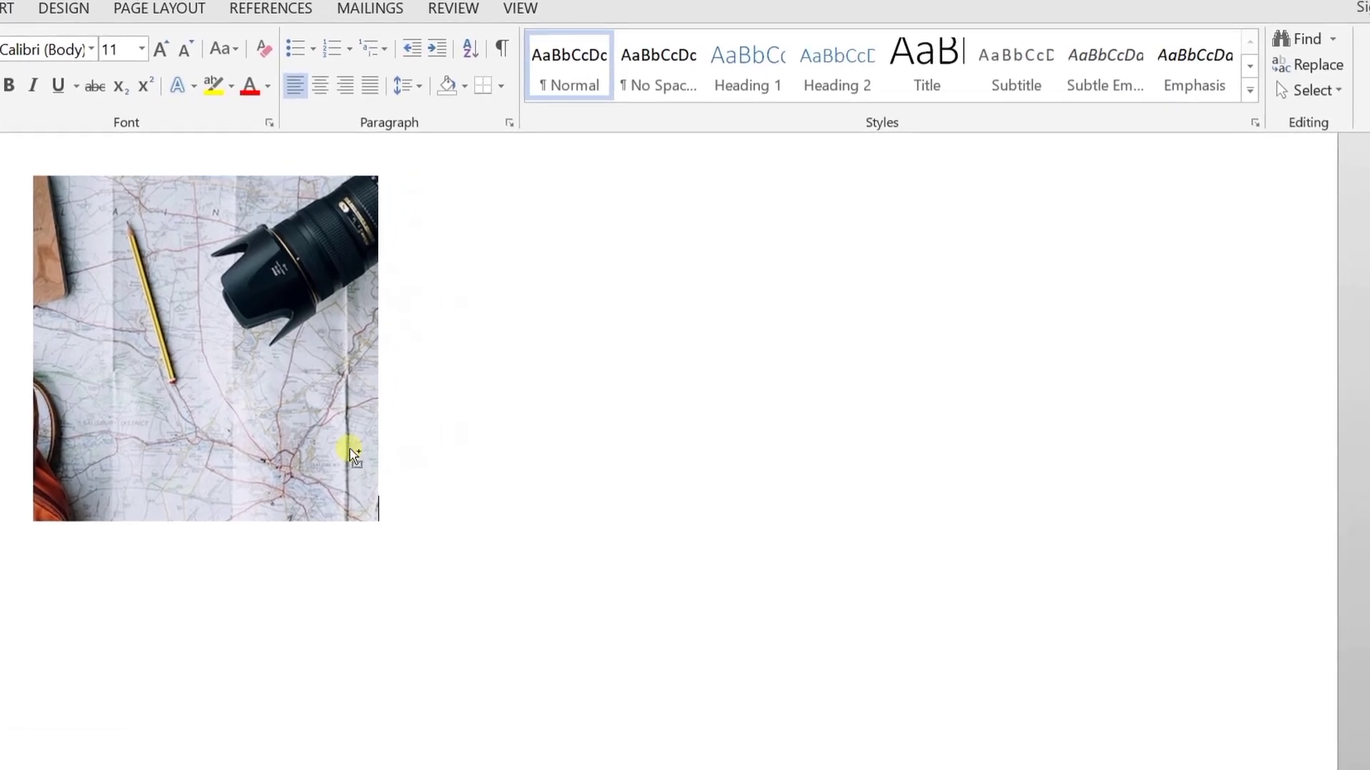
# Tighten the crop frame to a 5.07 × 3.52 cm portrait area around the pencil and map.
pyautogui.click(355, 455)
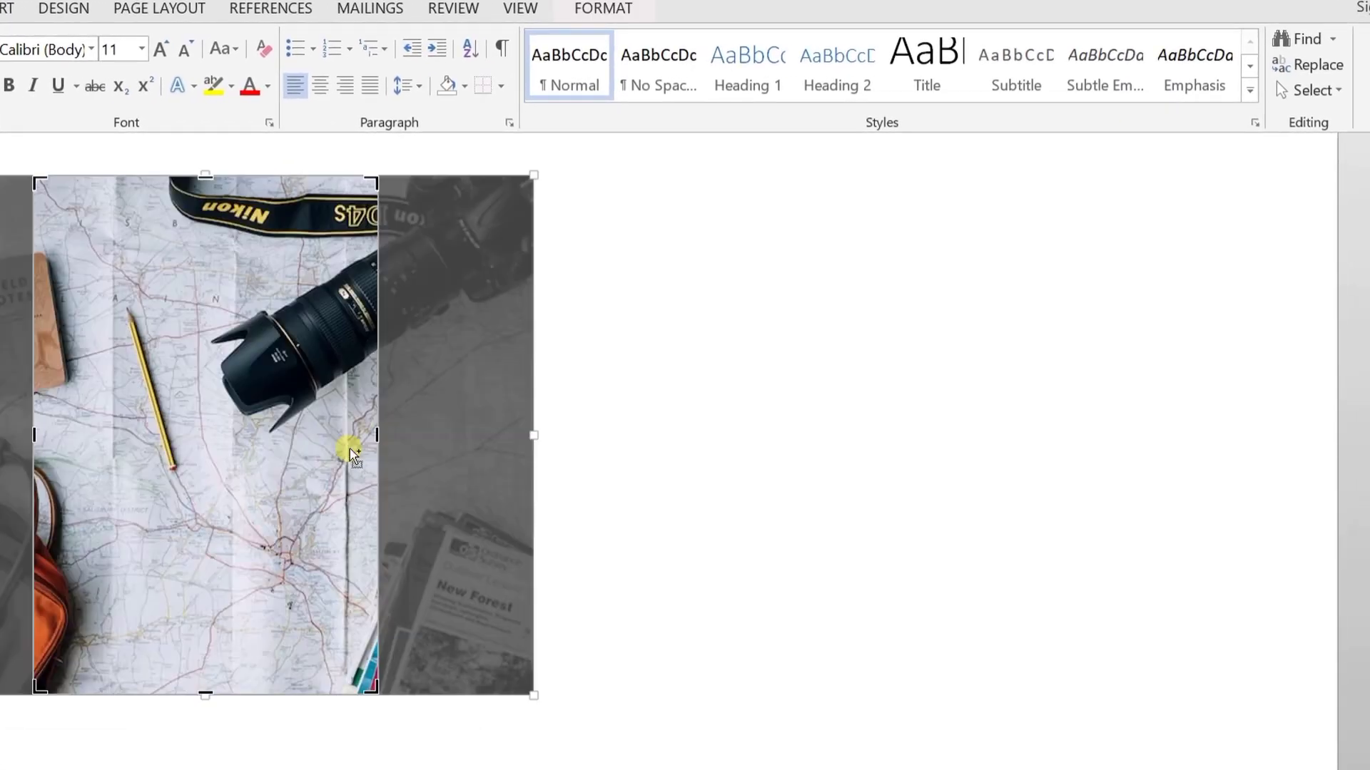
pyautogui.click(629, 12)
pyautogui.click(1207, 83)
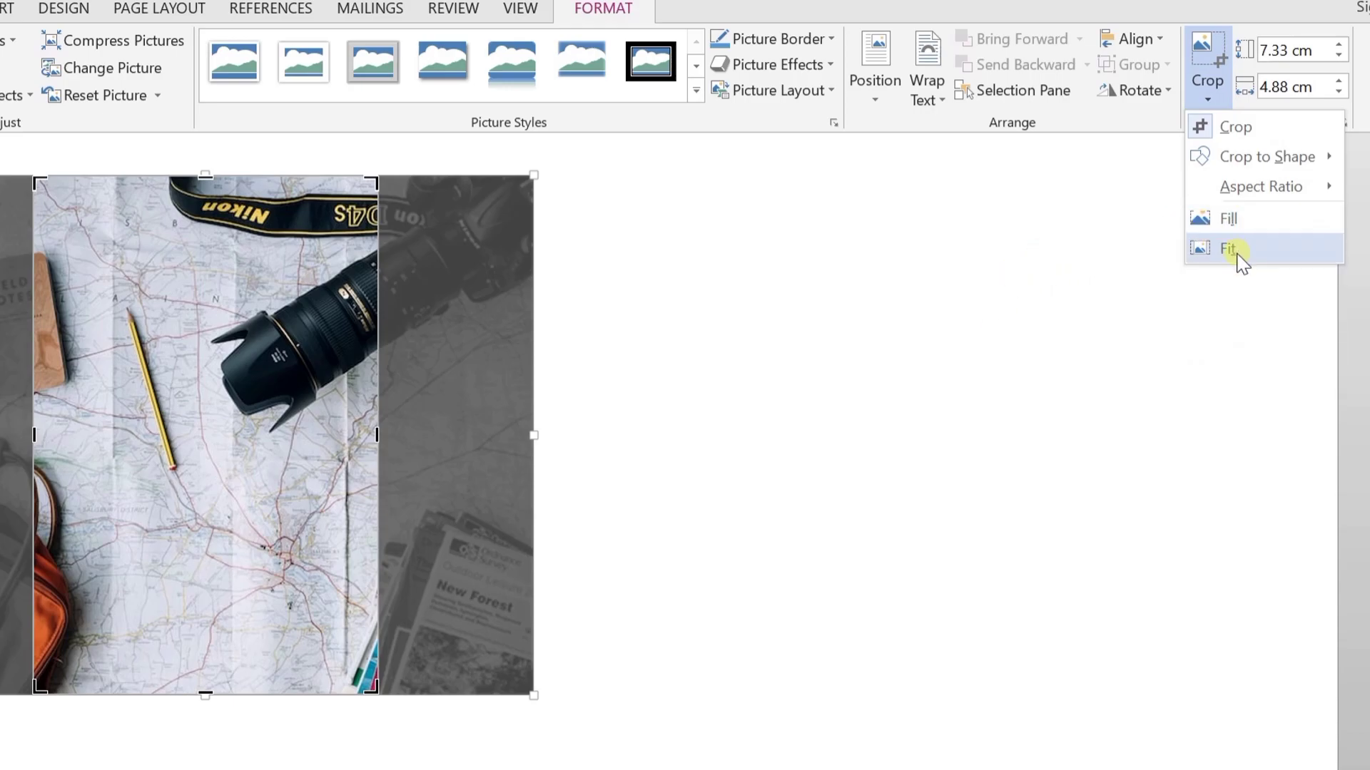
pyautogui.click(722, 258)
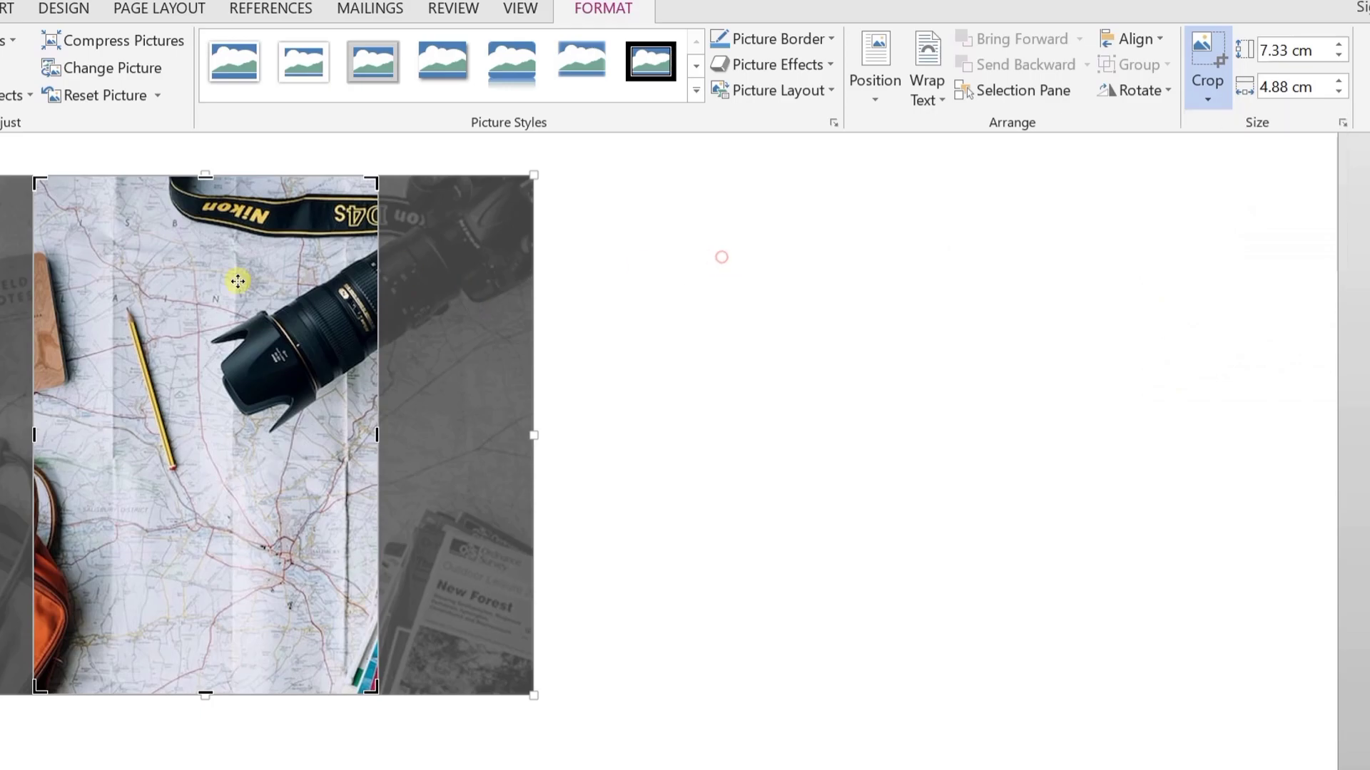
pyautogui.moveTo(362, 202)
pyautogui.mouseDown()
pyautogui.moveTo(356, 580)
pyautogui.moveTo(403, 498)
pyautogui.moveTo(281, 535)
pyautogui.mouseUp()
pyautogui.scroll(-3, 398, 631)
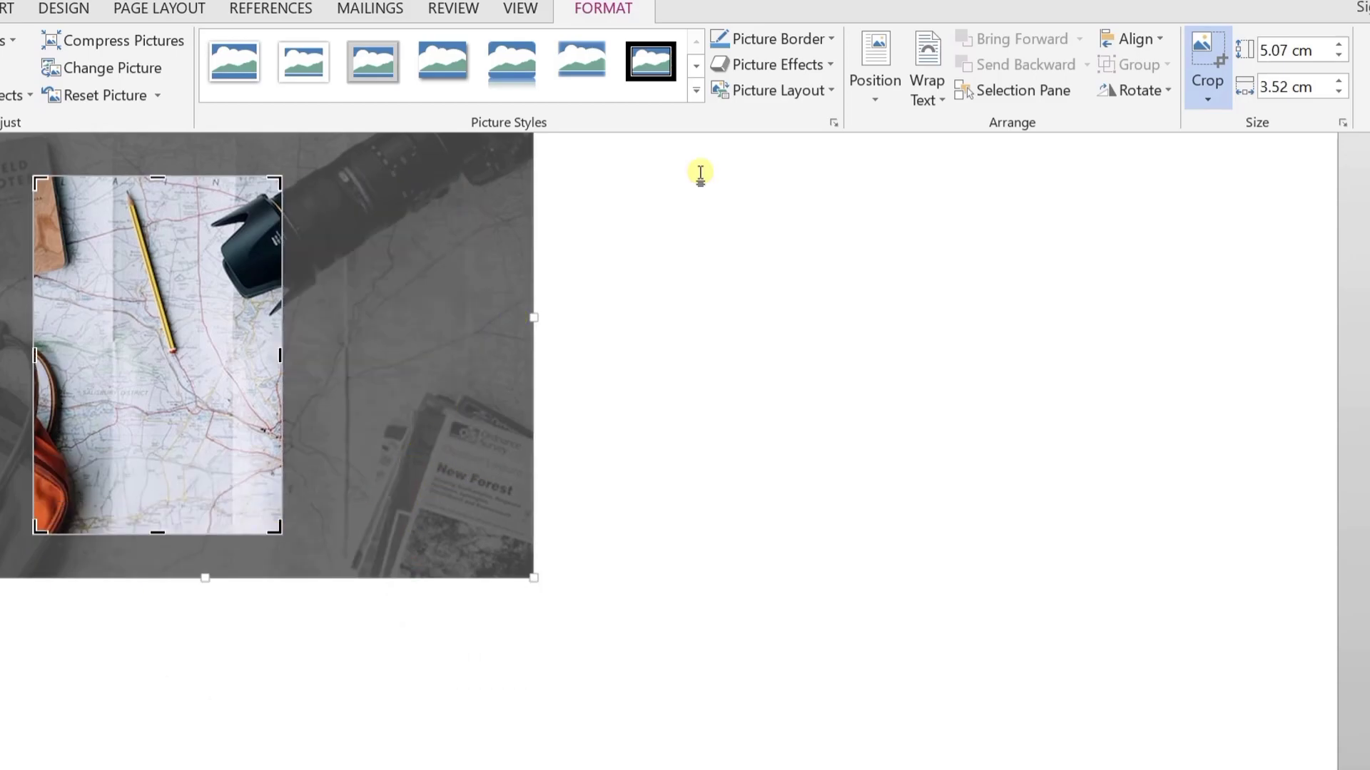
pyautogui.click(1206, 99)
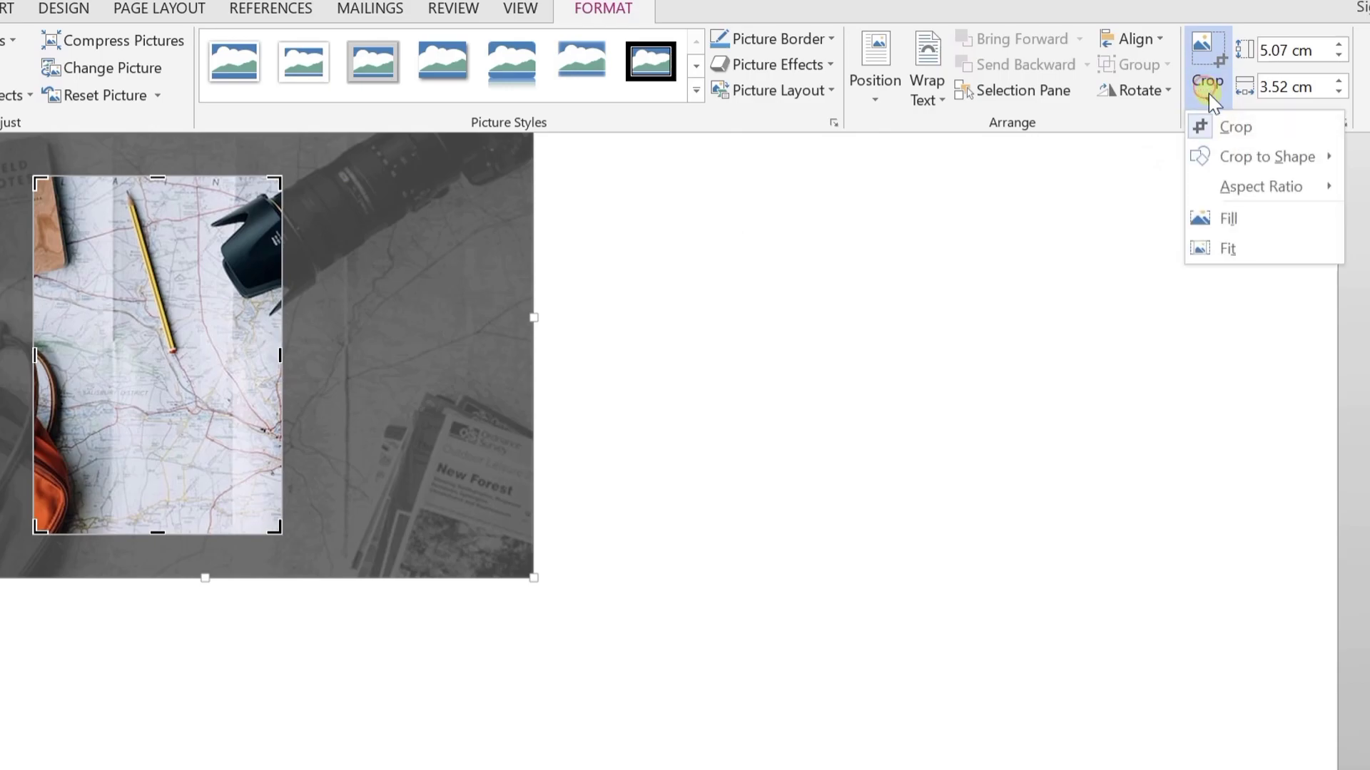
# Apply Fill, then Fit so the whole photo sits inside the crop frame, and finish cropping.
pyautogui.click(1228, 220)
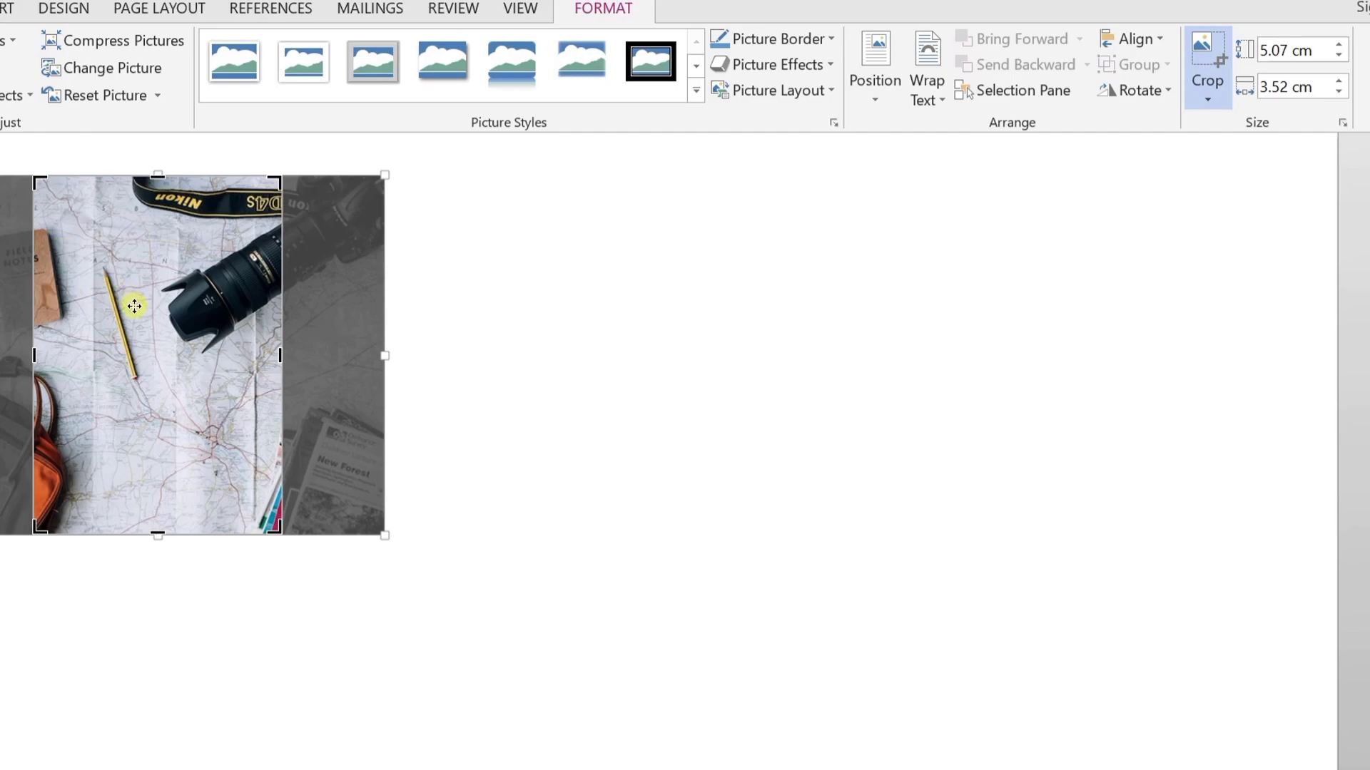
pyautogui.click(1213, 95)
pyautogui.click(1238, 250)
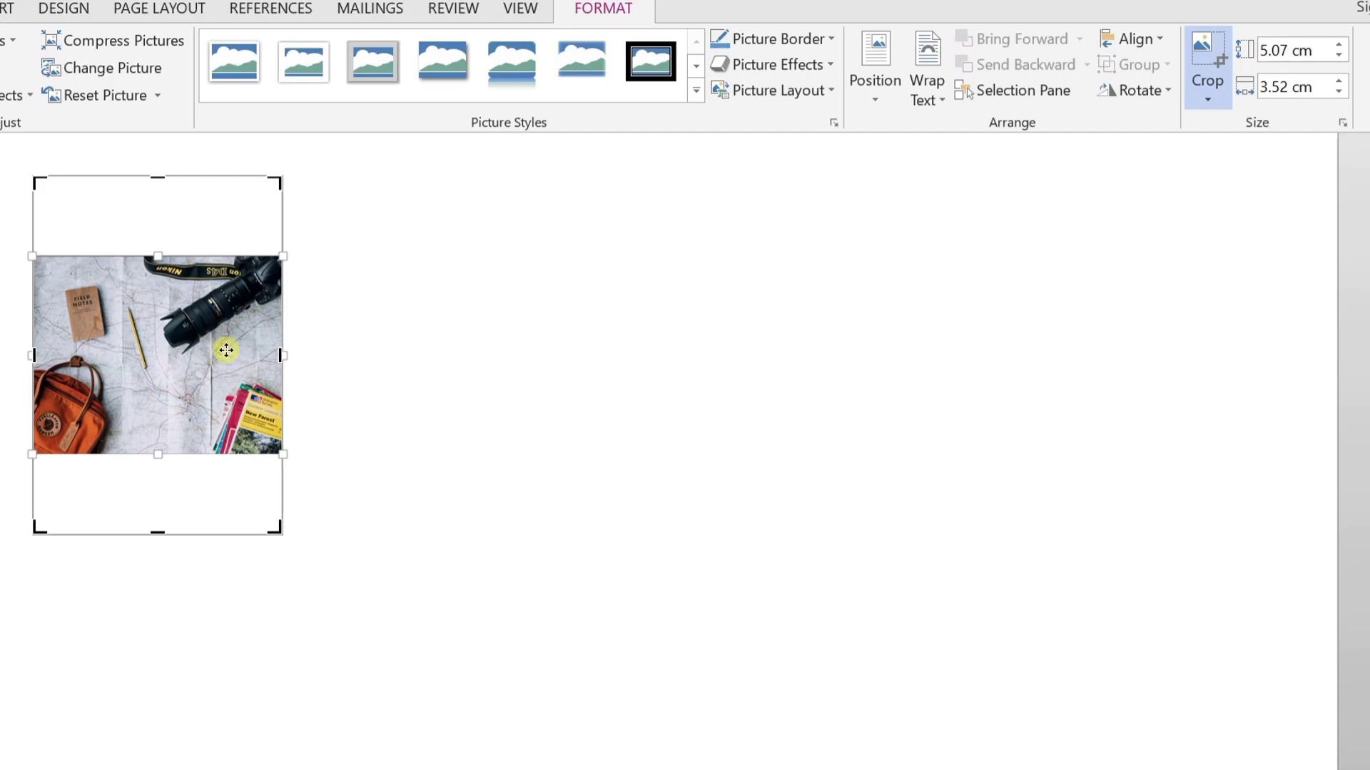
pyautogui.click(526, 419)
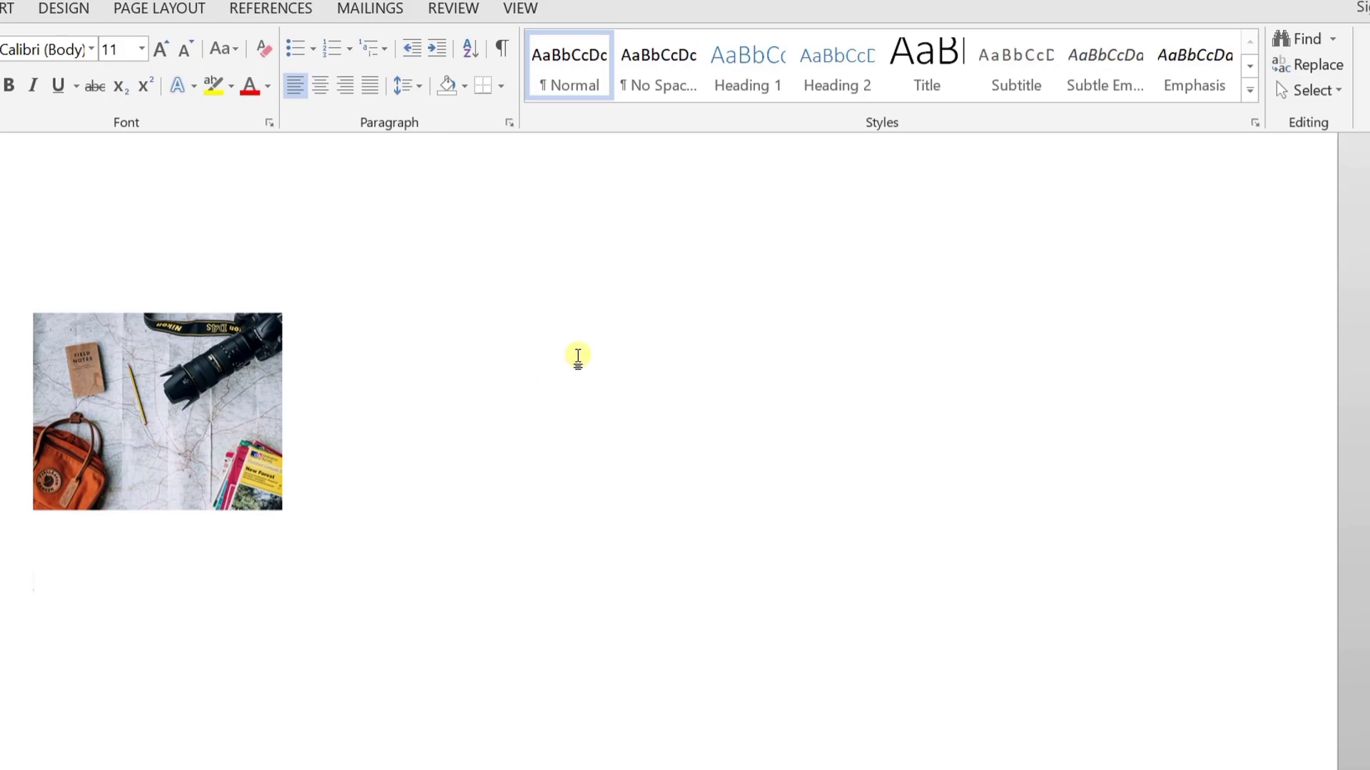
# Undo the Fit, Fill and crop-frame edits, restoring a 5.67 × 5.26 cm crop.
pyautogui.hotkey('ctrl', 'z')
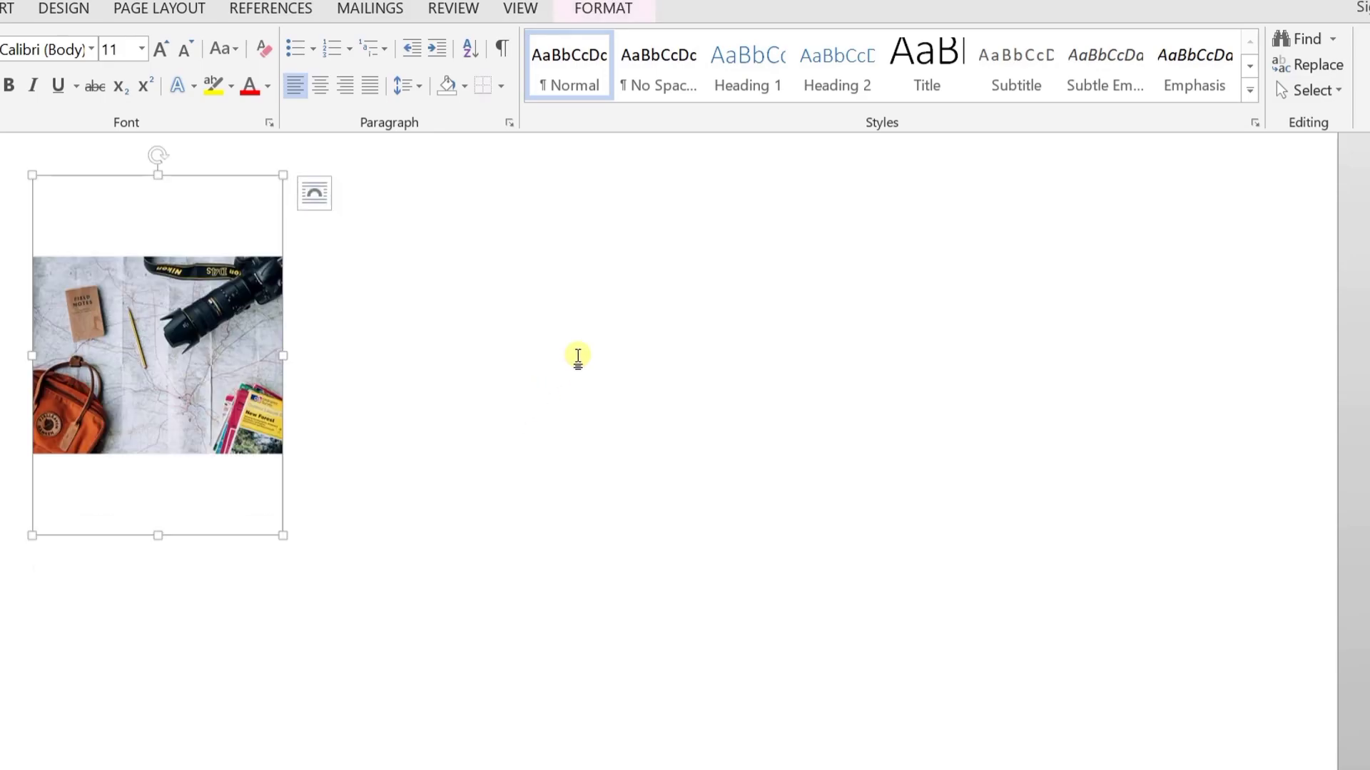
pyautogui.hotkey('ctrl', 'z')
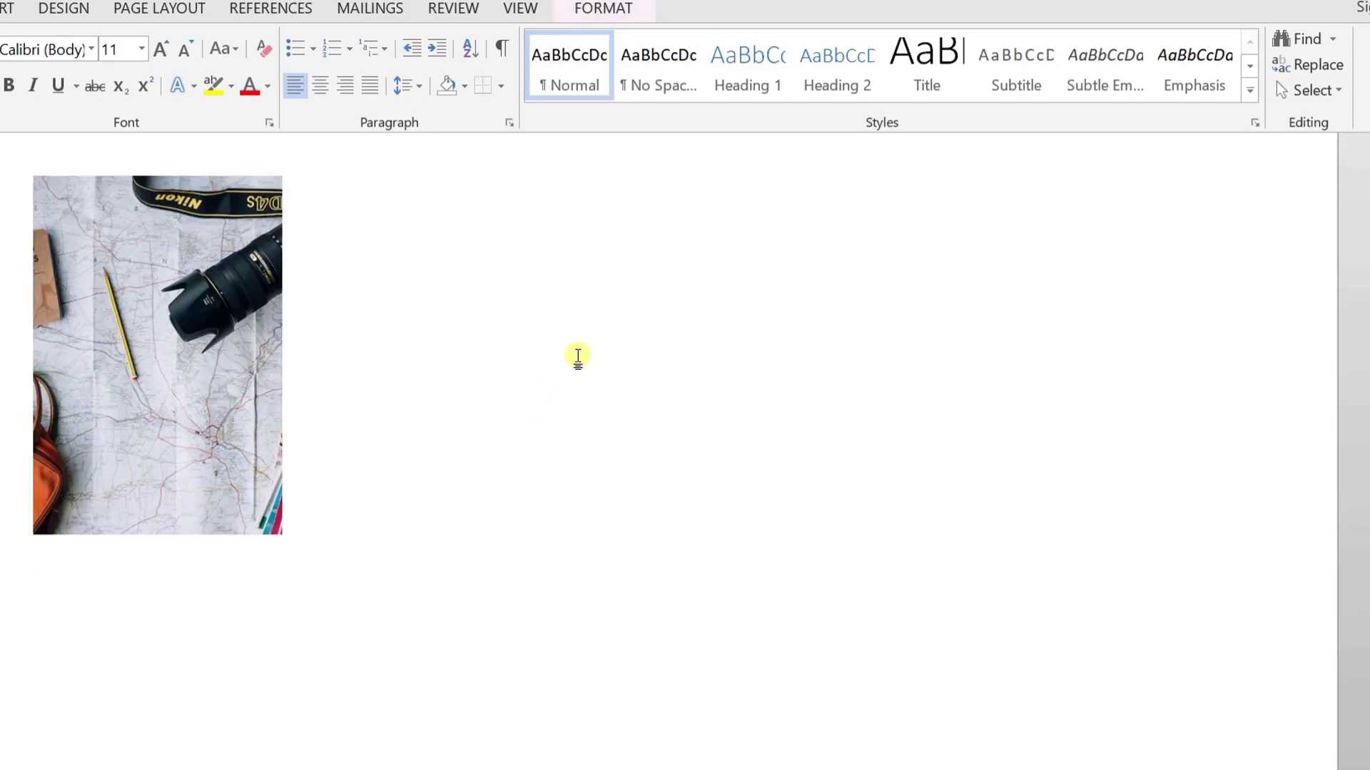
pyautogui.hotkey('ctrl', 'z')
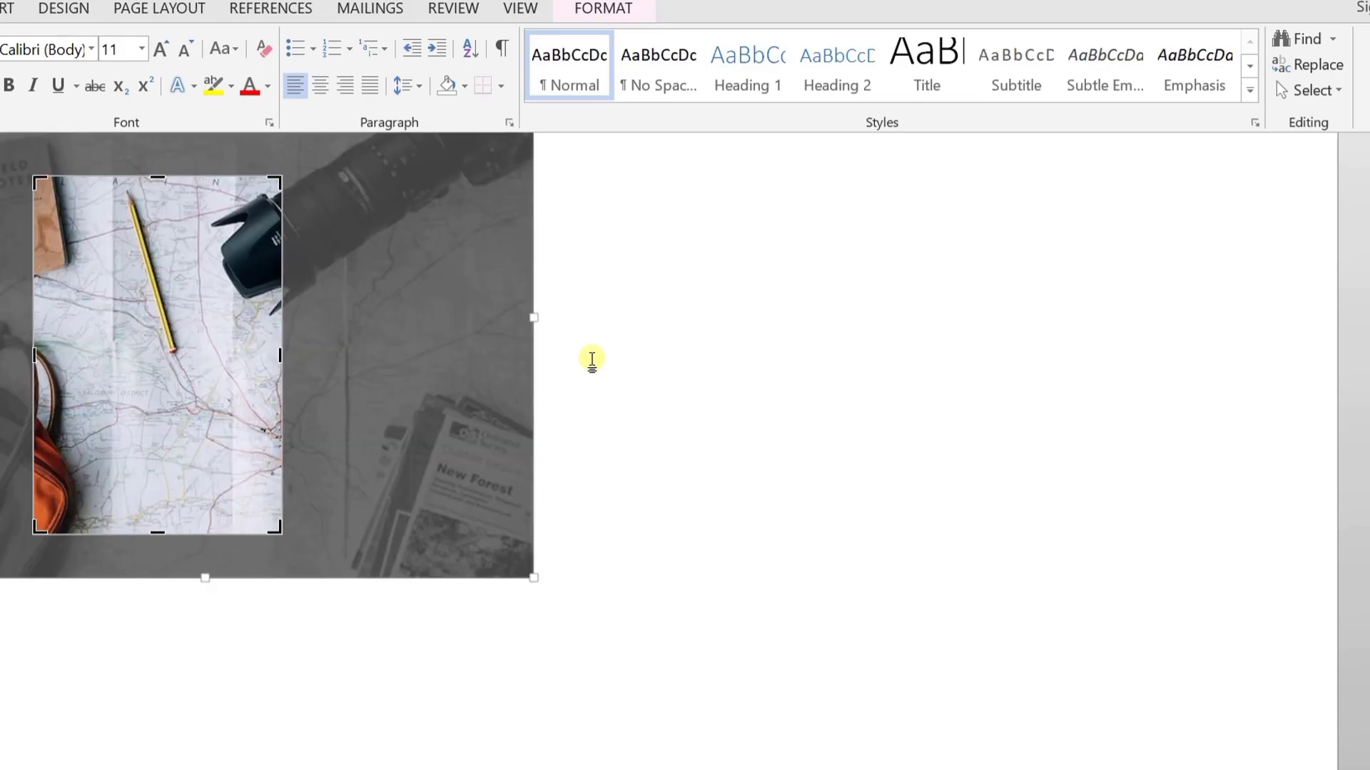
pyautogui.hotkey('ctrl', 'z')
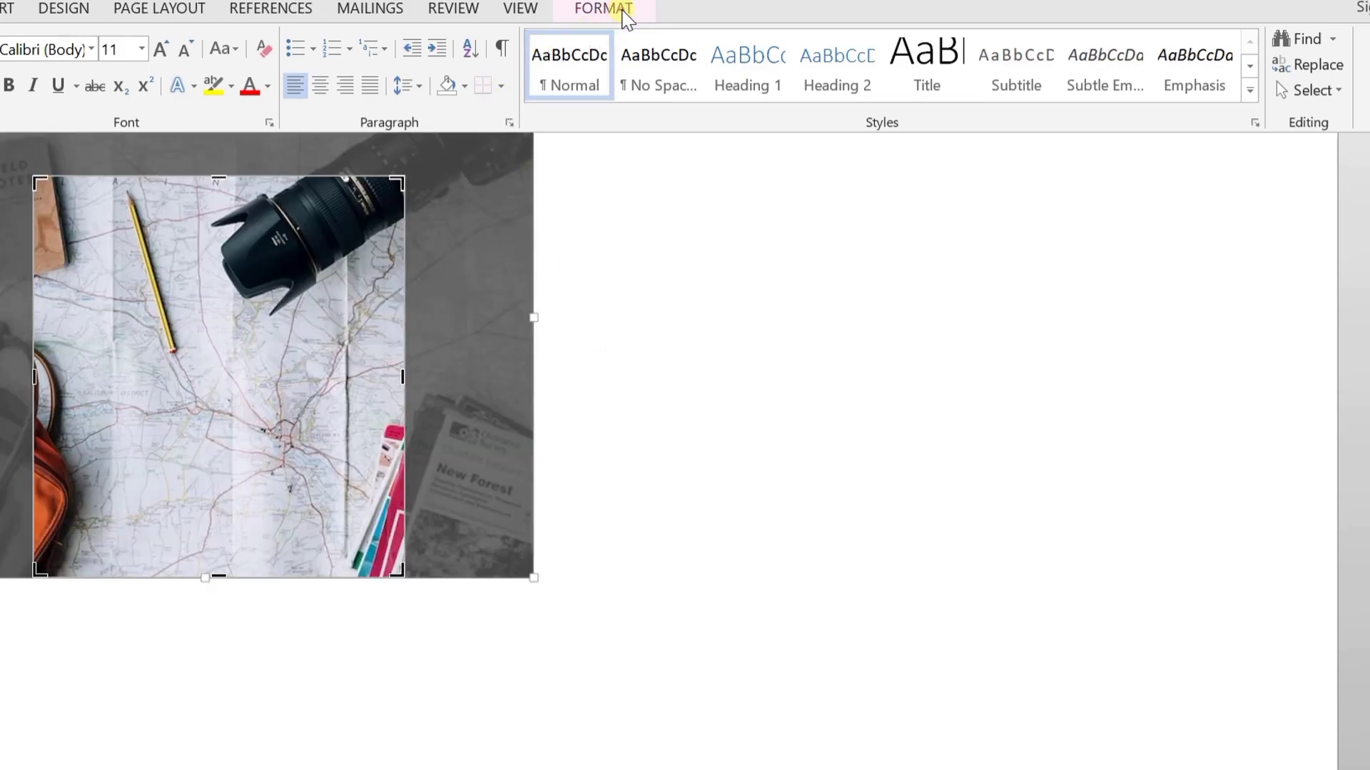
pyautogui.click(623, 11)
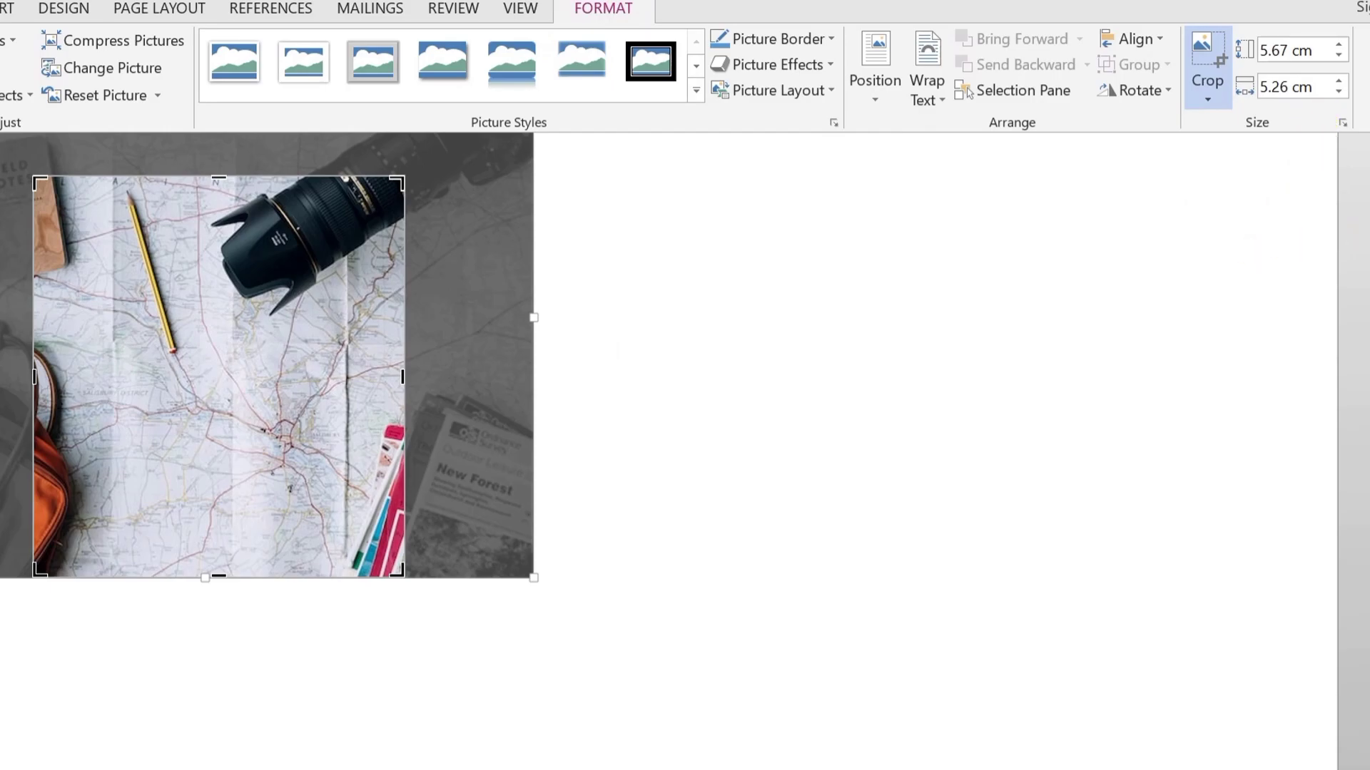
pyautogui.scroll(1, 1337, 265)
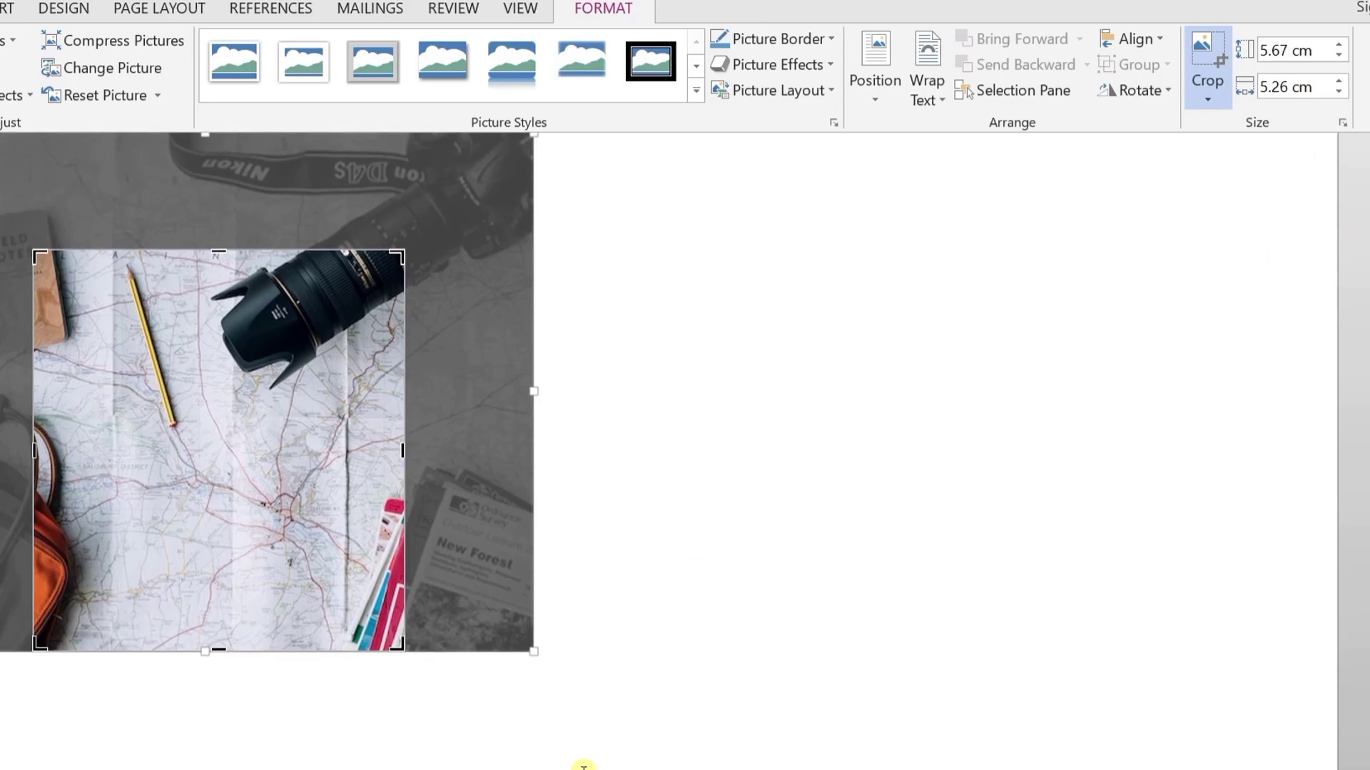
# Finish cropping, then drag the photo's corner handle to resize it to 5.85 × 5.42 cm.
pyautogui.click(570, 691)
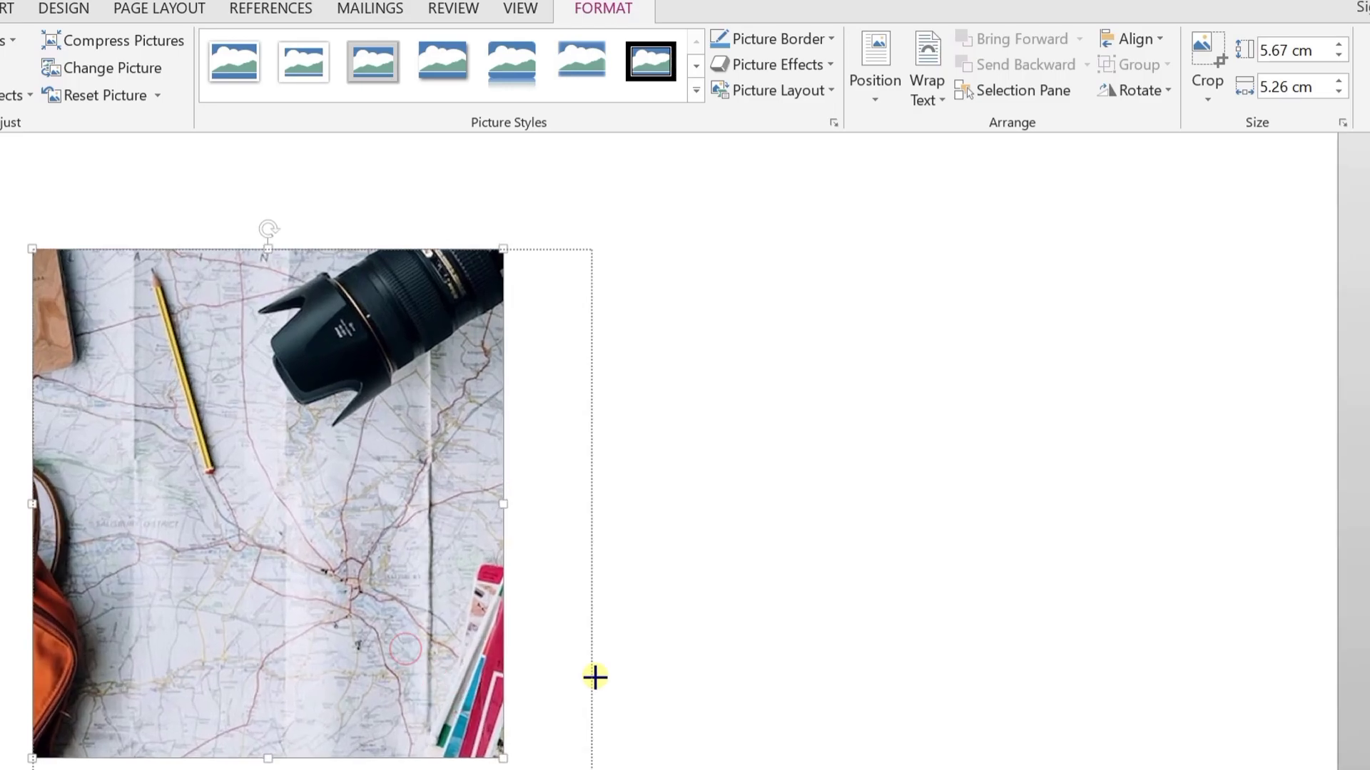
pyautogui.moveTo(405, 649); pyautogui.dragTo(627, 744)
pyautogui.moveTo(484, 544); pyautogui.dragTo(87, 305)
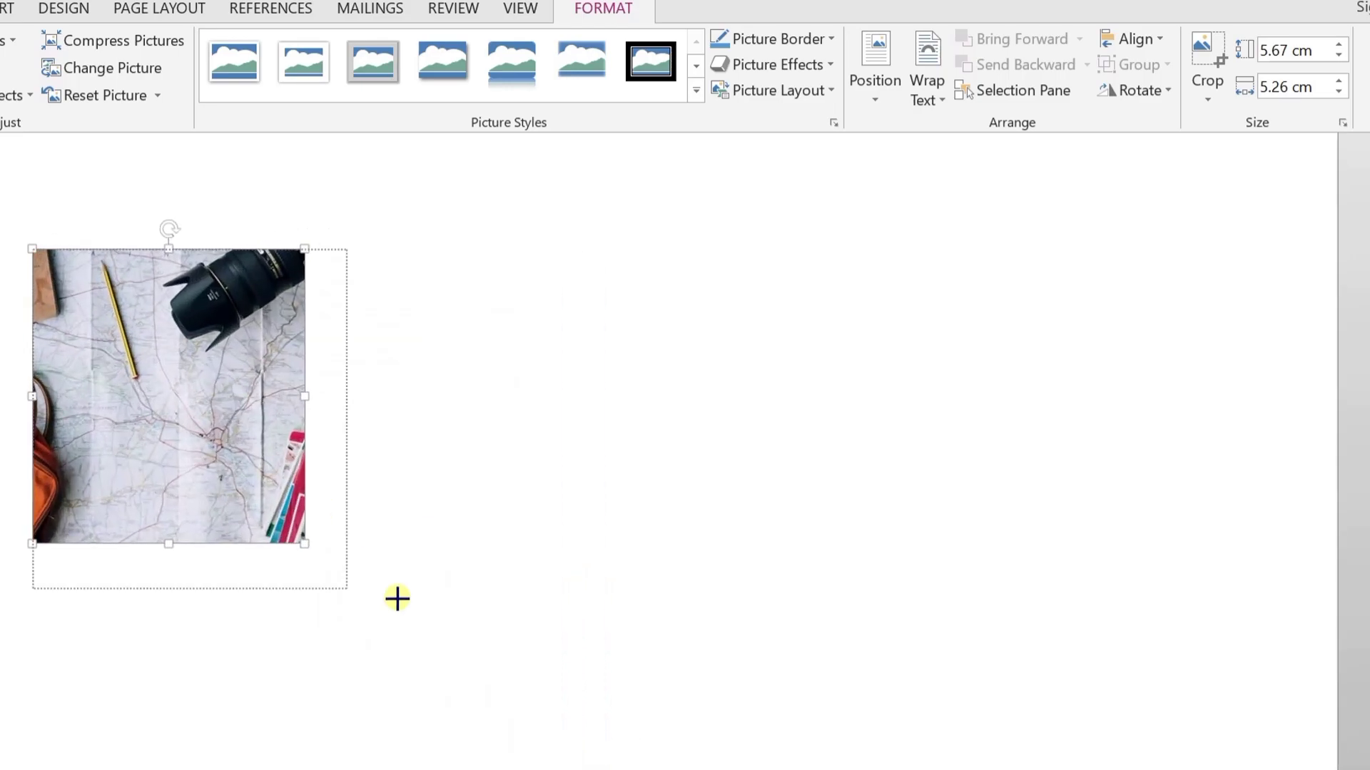
pyautogui.moveTo(87, 305); pyautogui.dragTo(412, 619)
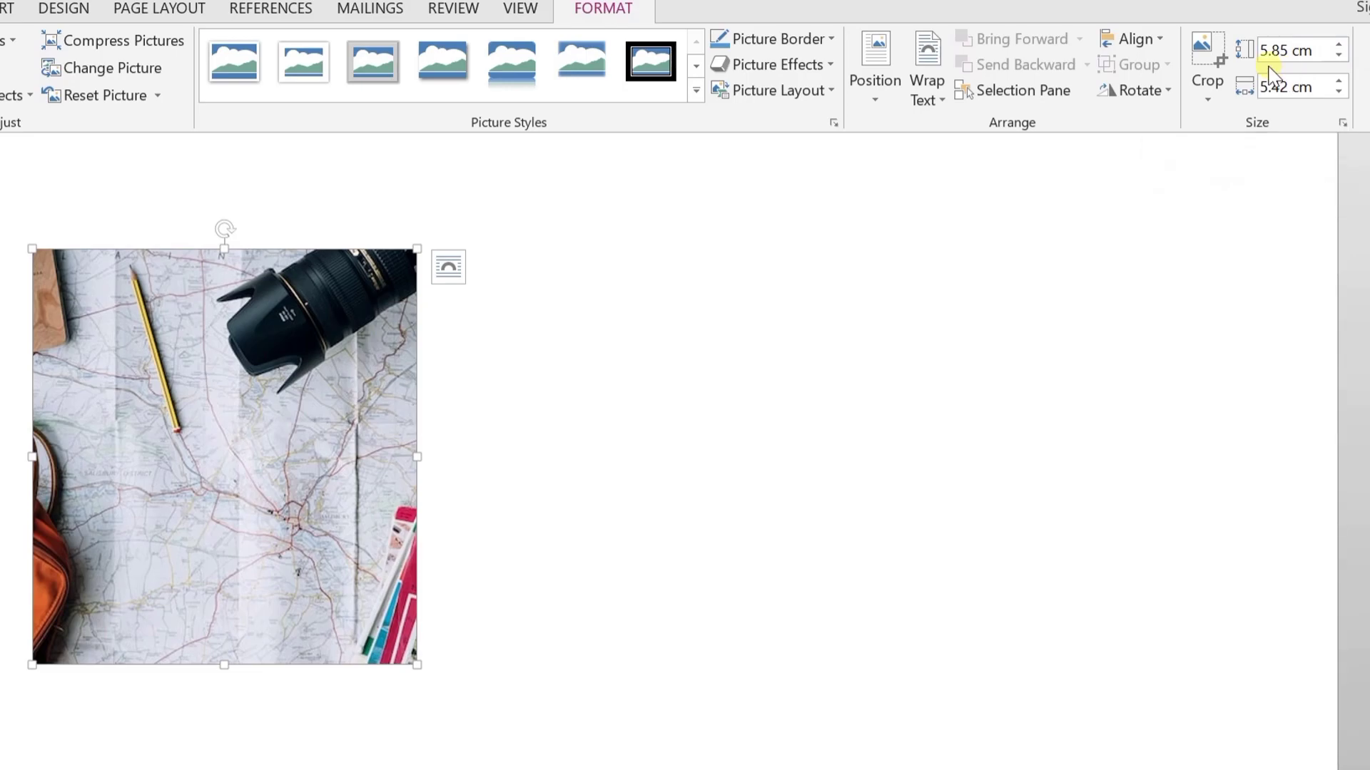
# Set the photo's Shape Height to 6 cm.
pyautogui.click(1324, 52)
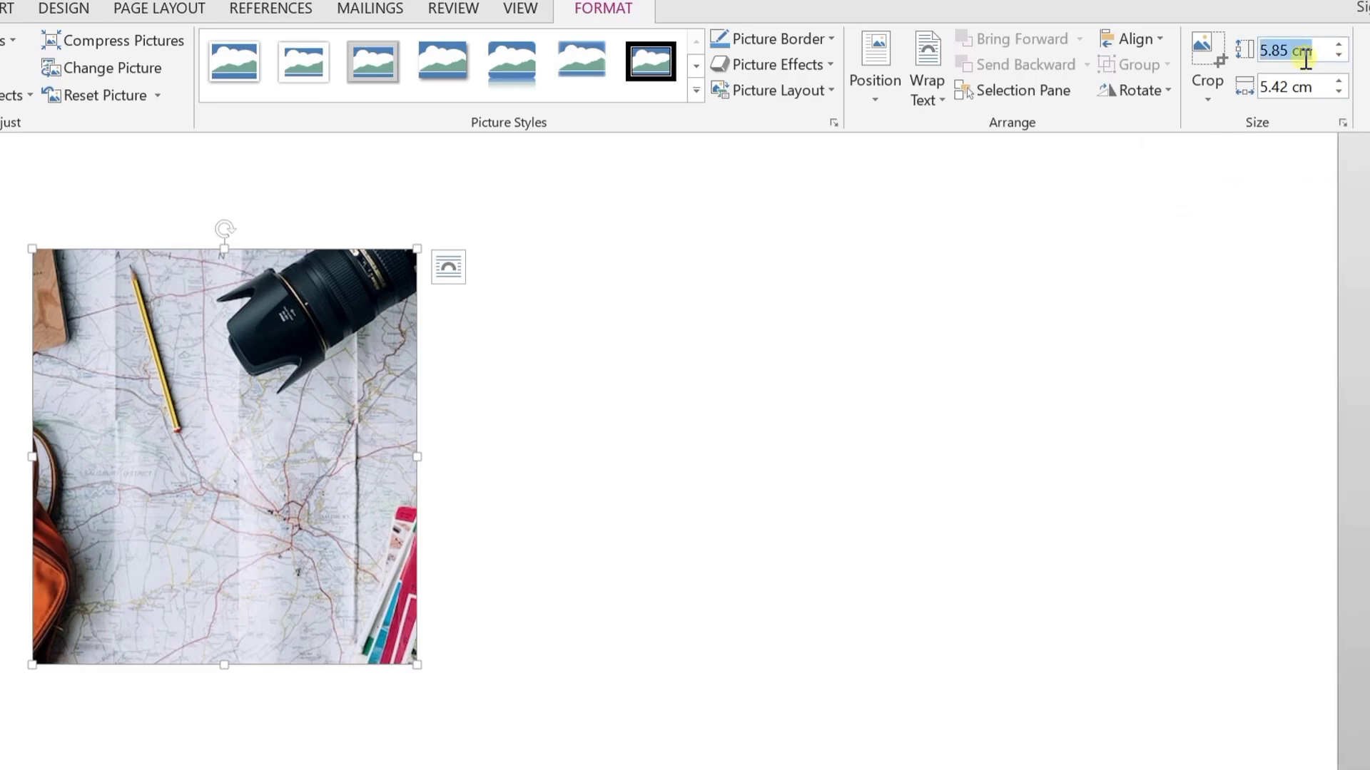
pyautogui.write('6')
pyautogui.press('Return')
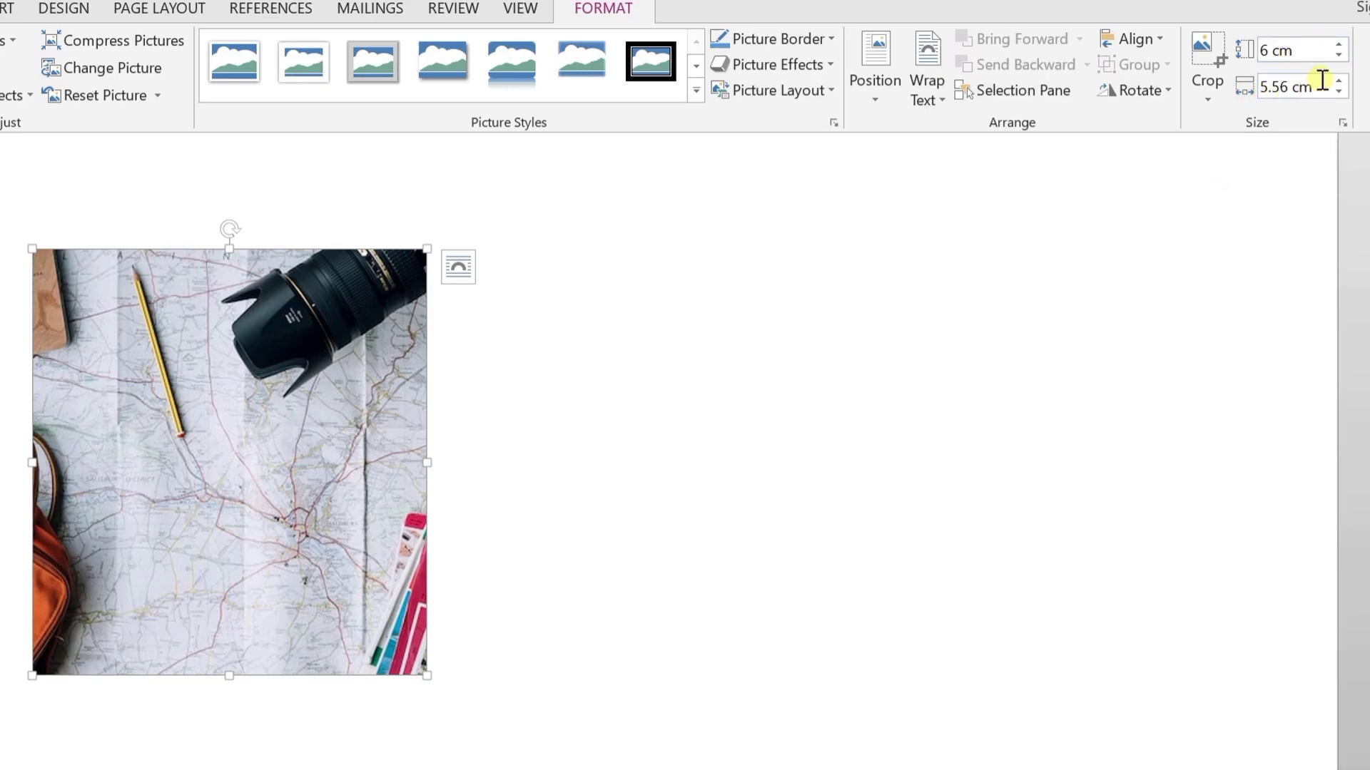
# Raise the photo height seven times in 0.1 cm increments with the height spinner.
pyautogui.click(1339, 45)
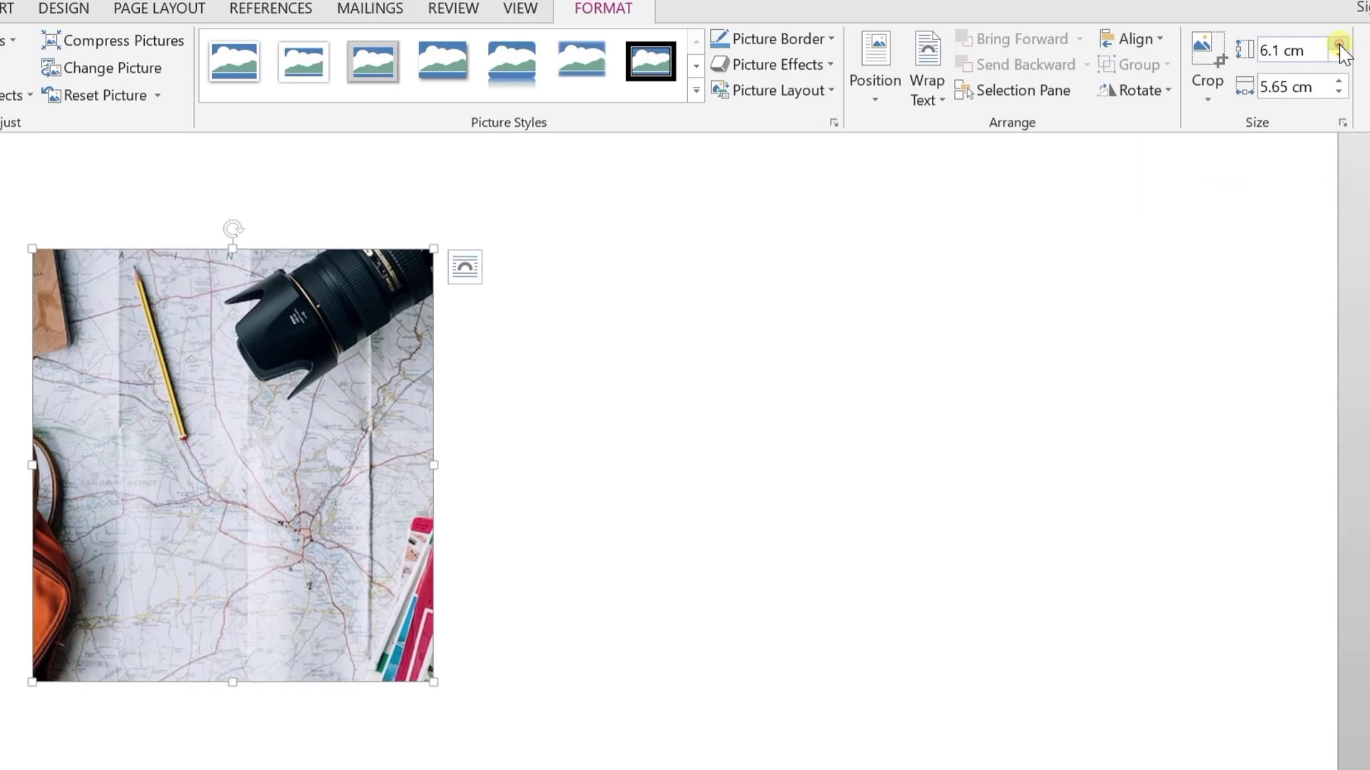
pyautogui.click(1339, 45)
pyautogui.click(1339, 45)
pyautogui.click(1339, 45)
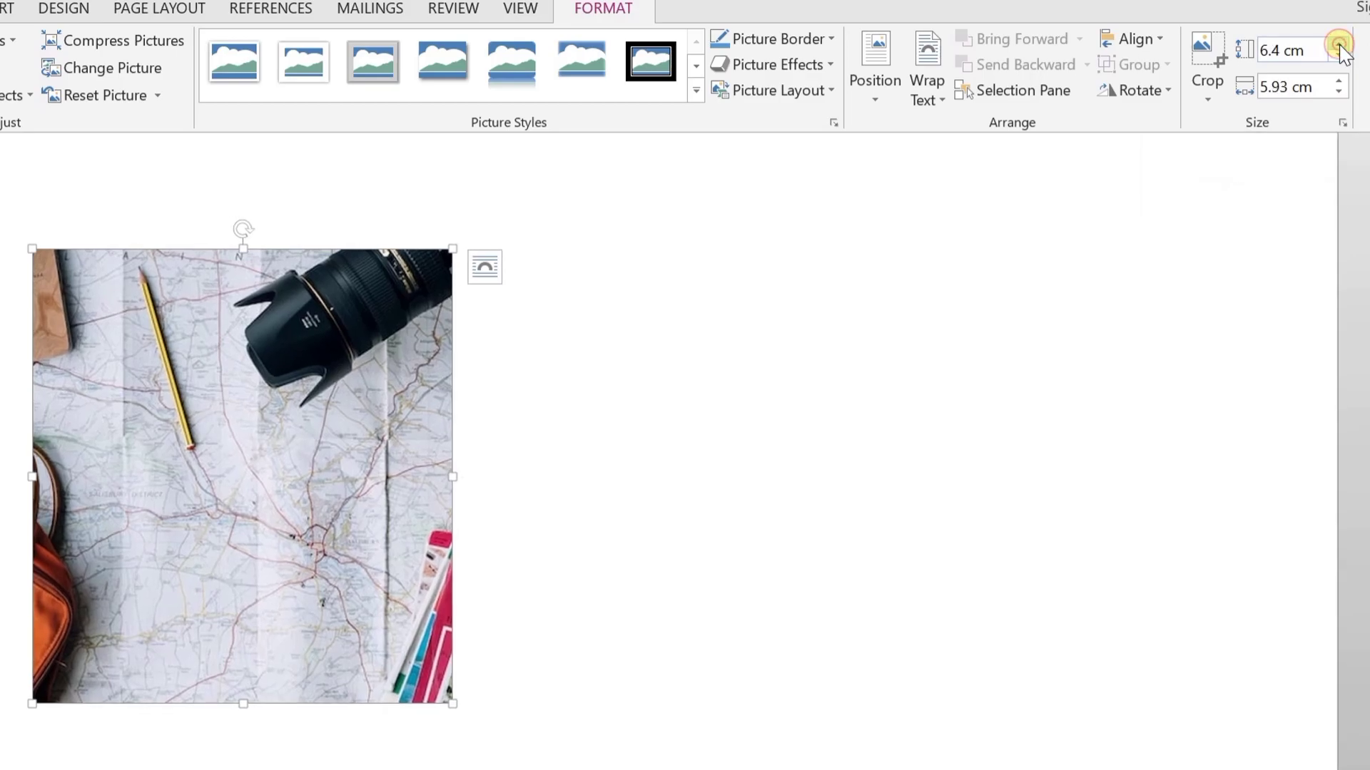
pyautogui.click(1339, 45)
pyautogui.click(1339, 45)
pyautogui.click(1339, 45)
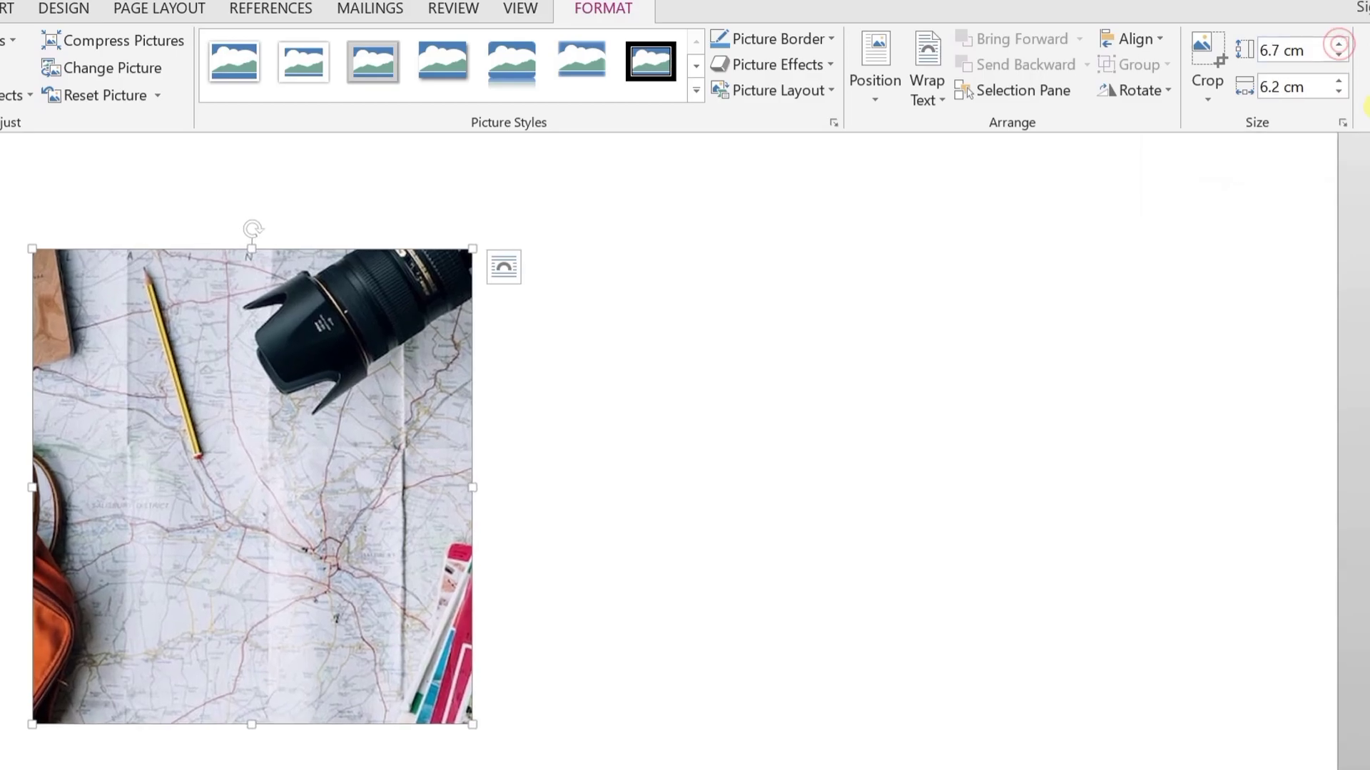
# Reduce the width in 0.1 cm steps and undo once, leaving the photo 5.51 × 5.1 cm.
pyautogui.click(1339, 94)
pyautogui.click(1339, 94)
pyautogui.click(1339, 94)
pyautogui.click(1339, 94)
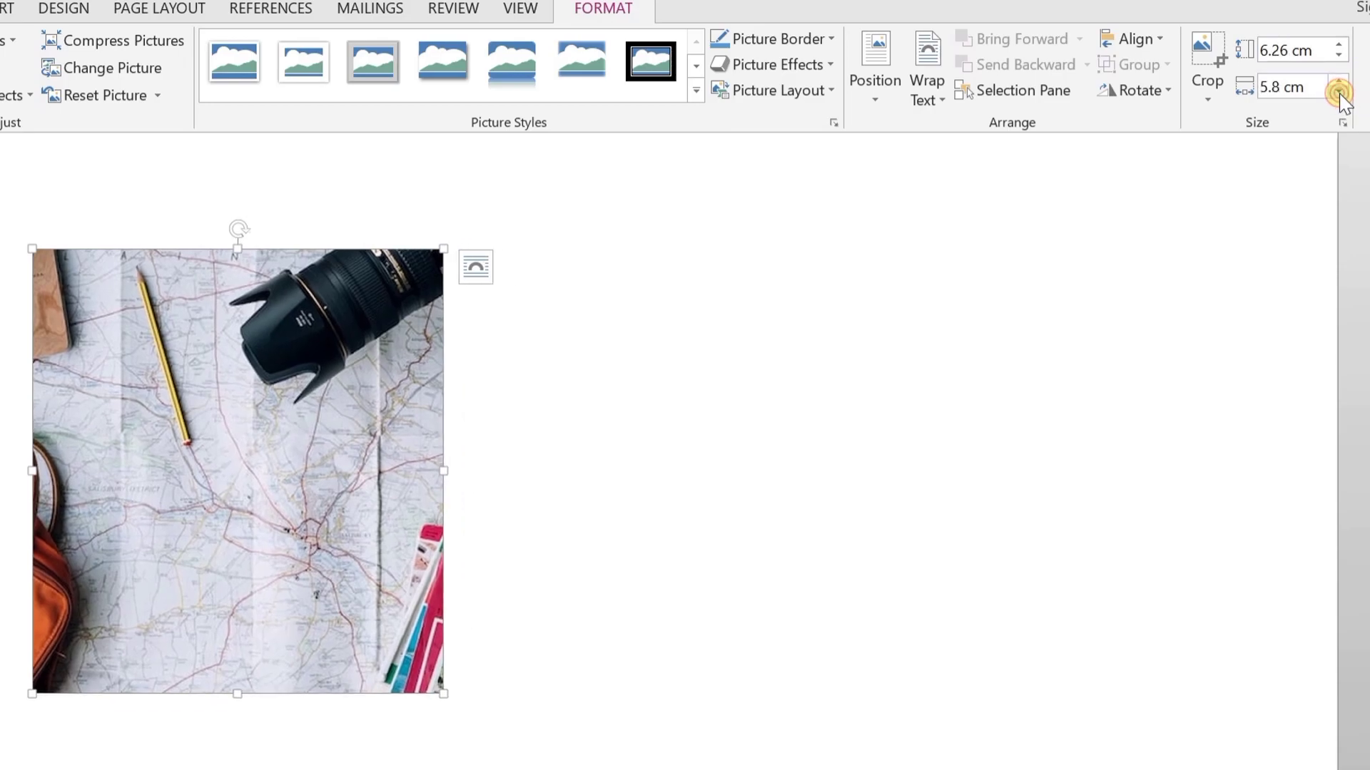
pyautogui.click(1339, 94)
pyautogui.click(1339, 95)
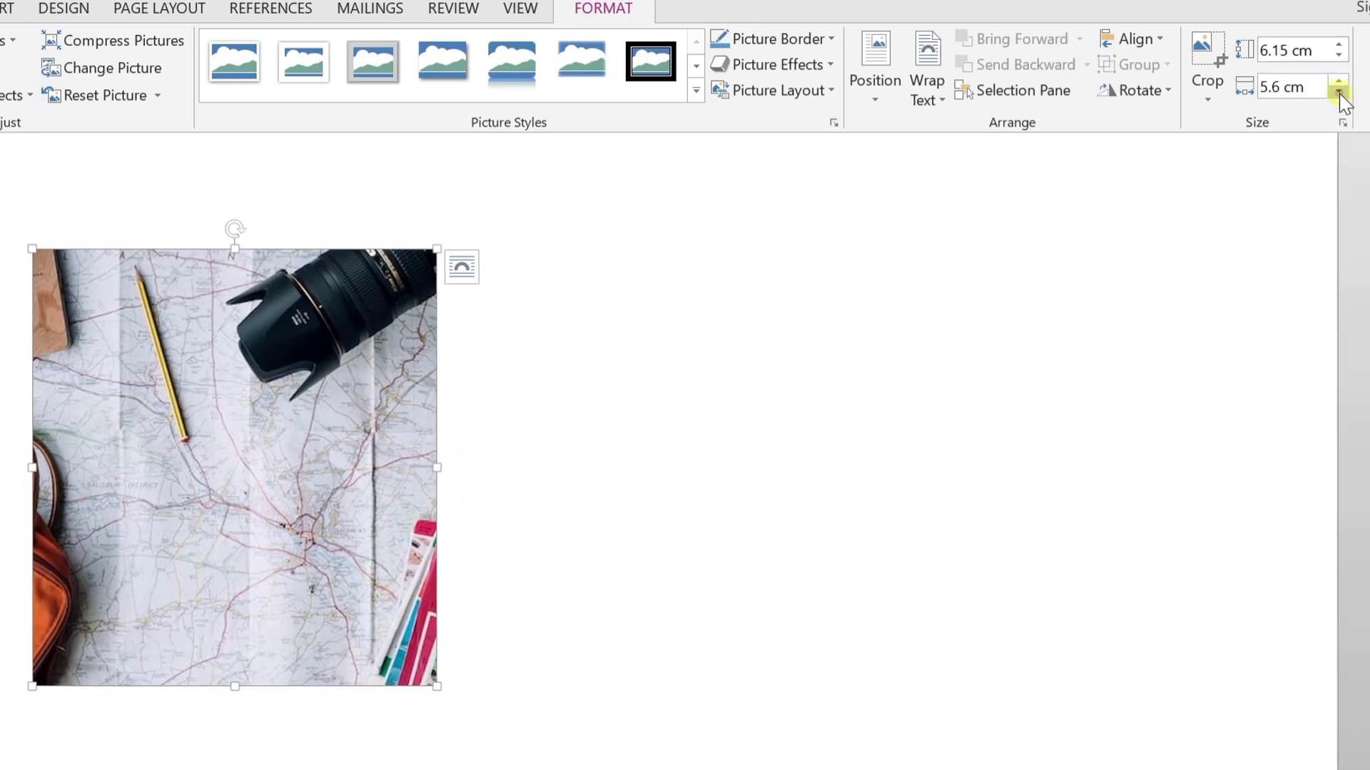
pyautogui.click(1339, 94)
pyautogui.click(1339, 94)
pyautogui.click(1339, 94)
pyautogui.click(1339, 94)
pyautogui.click(1339, 94)
pyautogui.click(1339, 94)
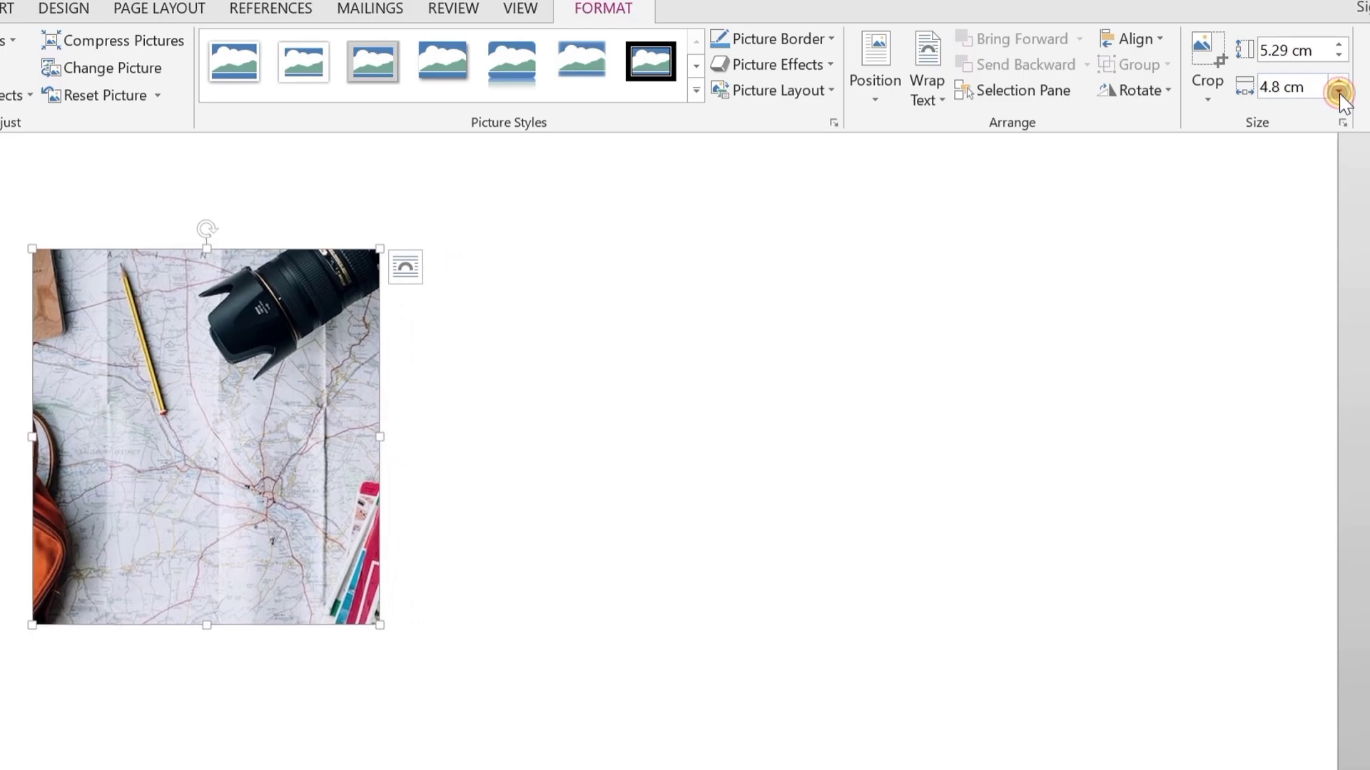
pyautogui.click(1339, 94)
pyautogui.hotkey('ctrl', 'z')
pyautogui.hotkey('ctrl', 'z')
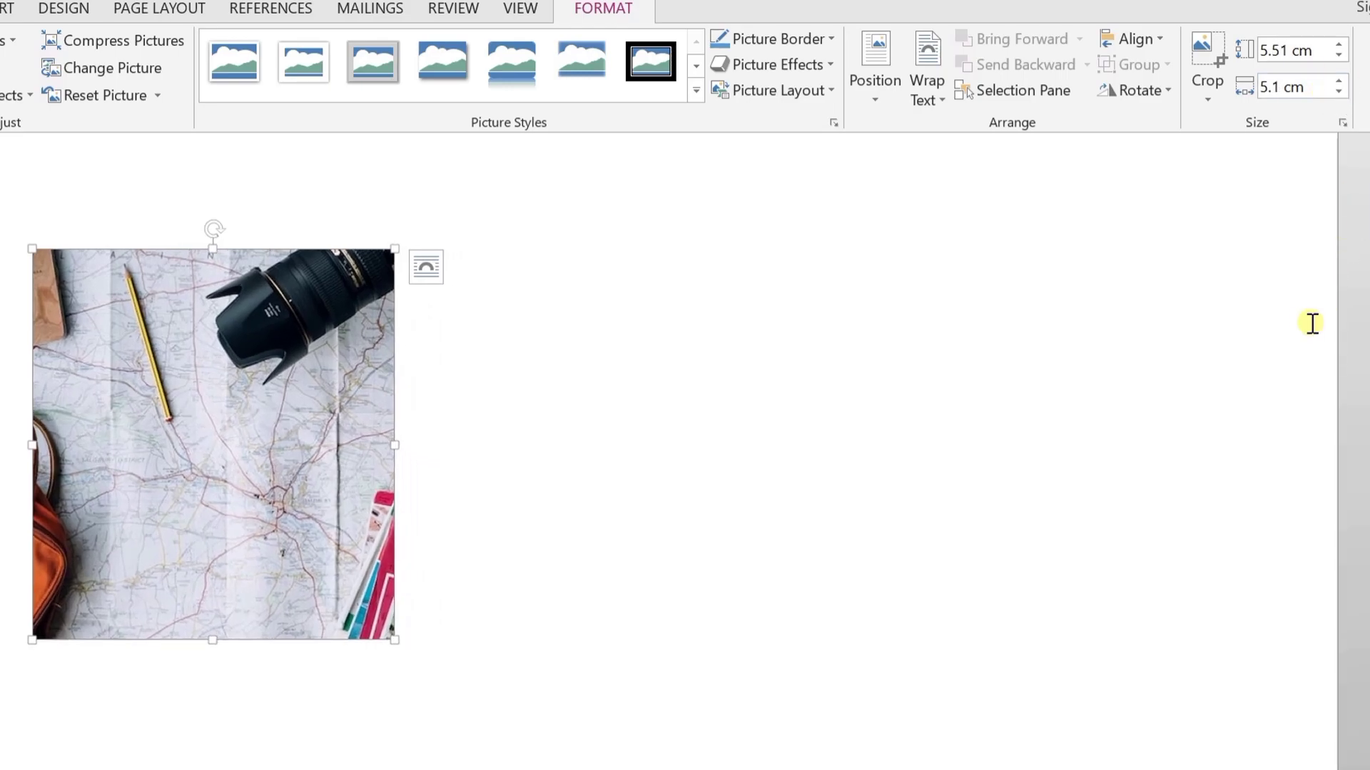